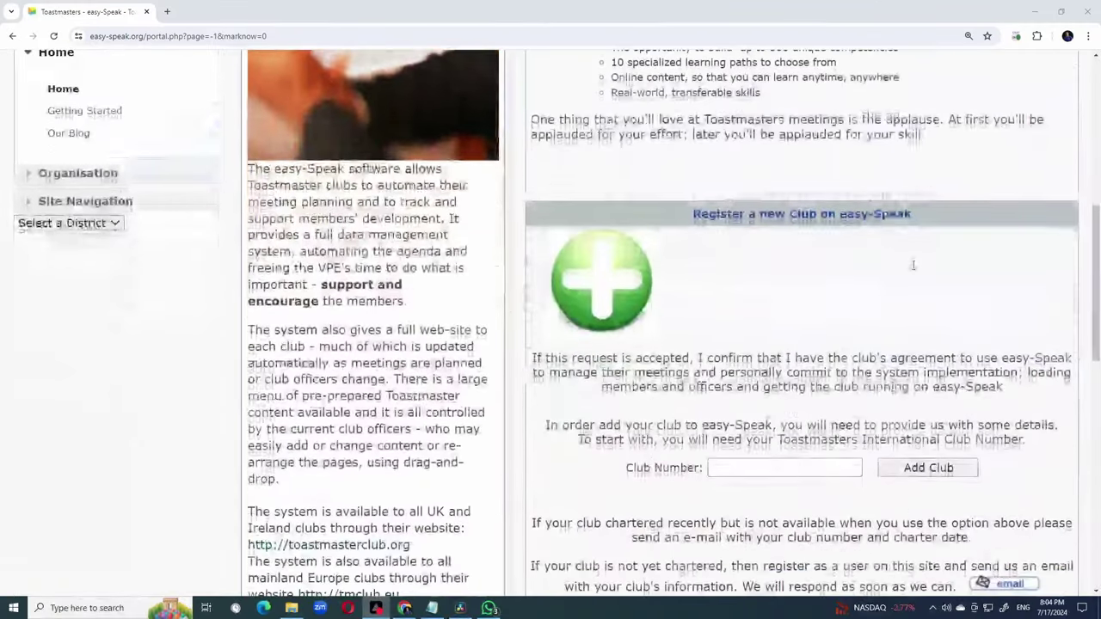
Step: Scroll down FreeToastHost's page to the empty Chartered Club Website request form
scroll(913, 267, down, 10)
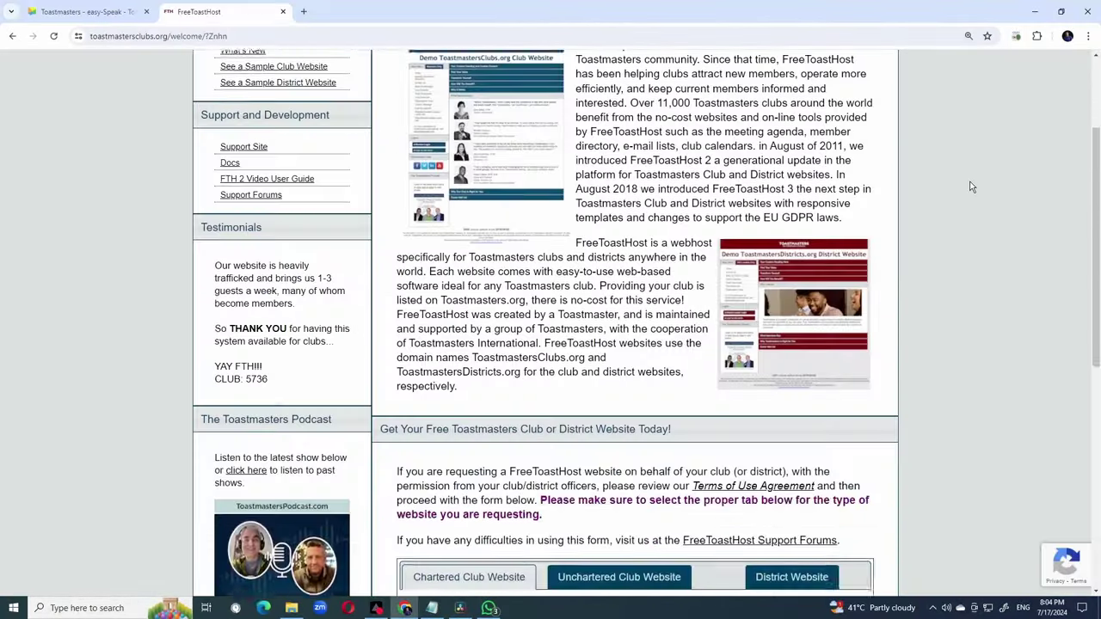
scroll(971, 185, down, 5)
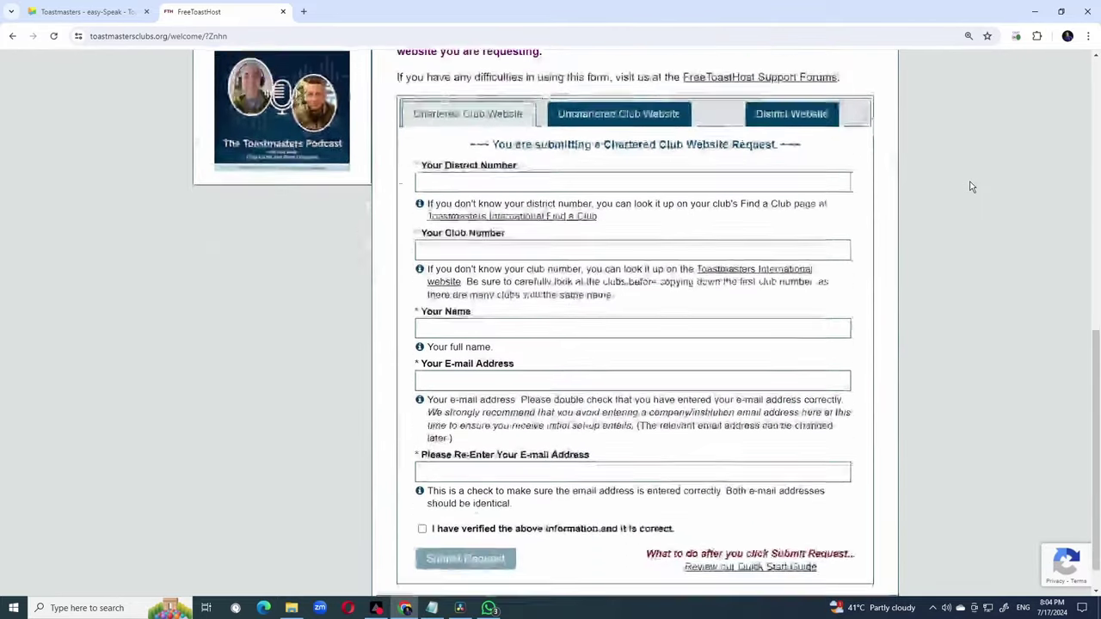
scroll(971, 186, down, 1)
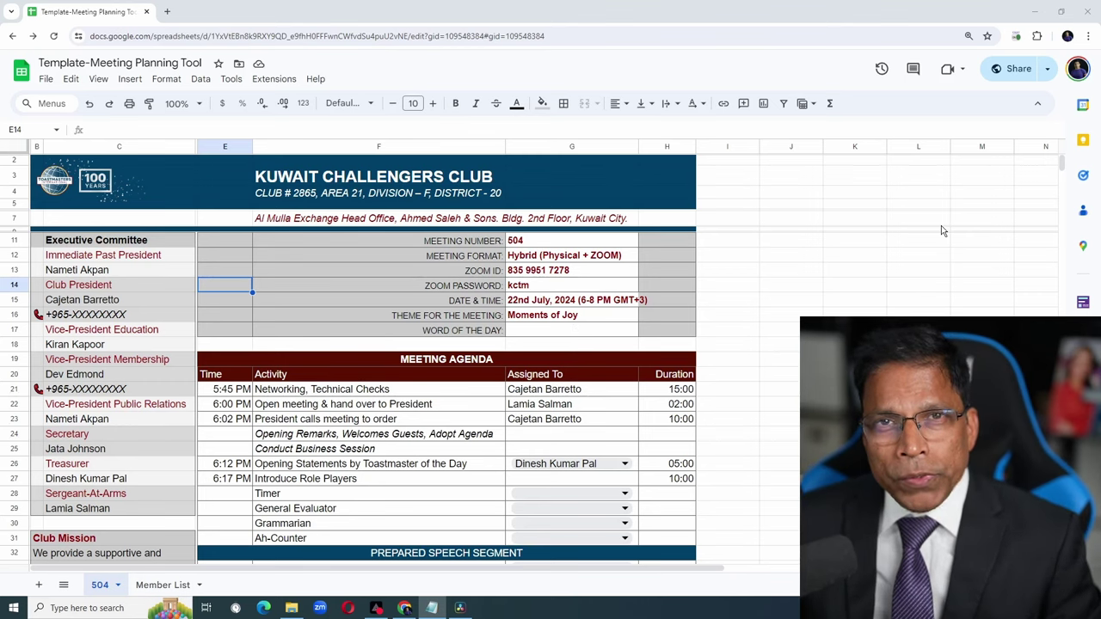
Step: Review sharing access, then make a copy of the template named 'KCTM-Meeting Agenda Tool'
click(1011, 70)
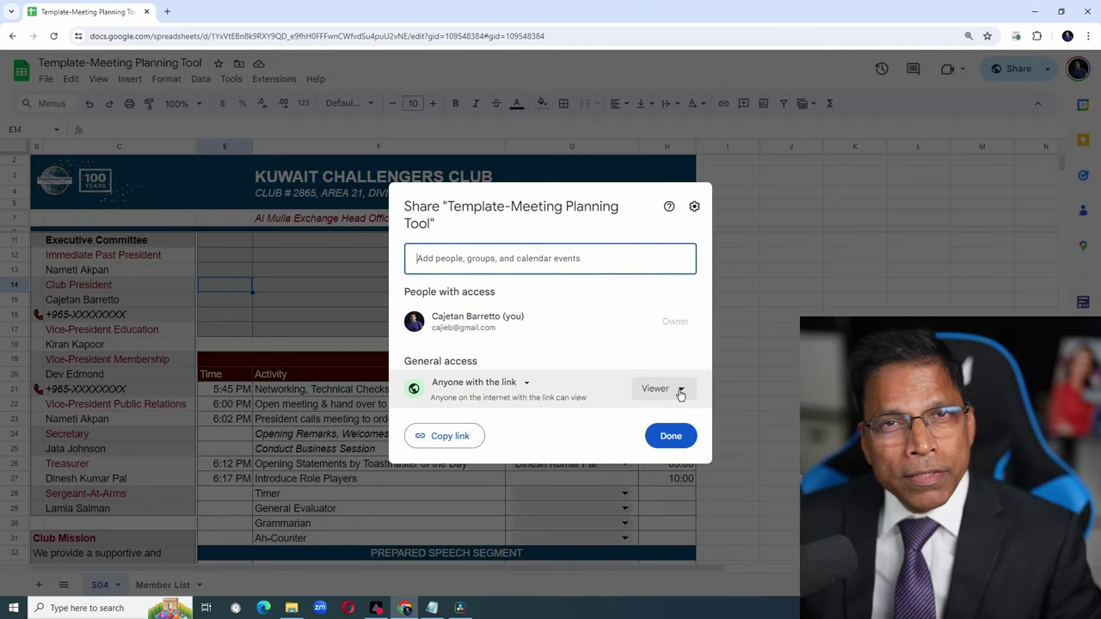
click(671, 436)
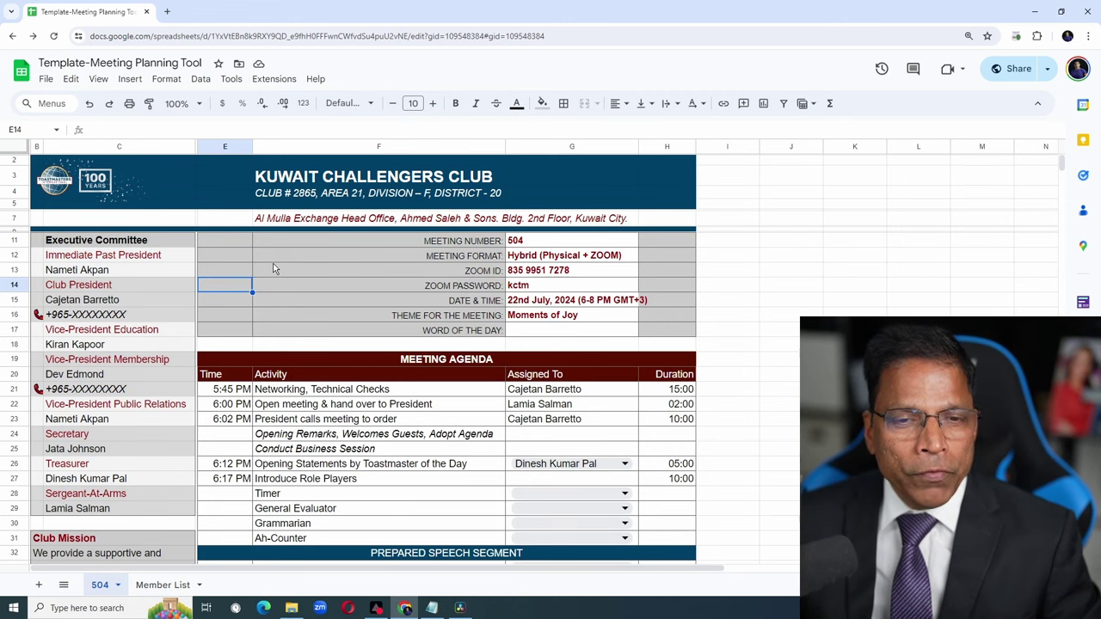
click(45, 79)
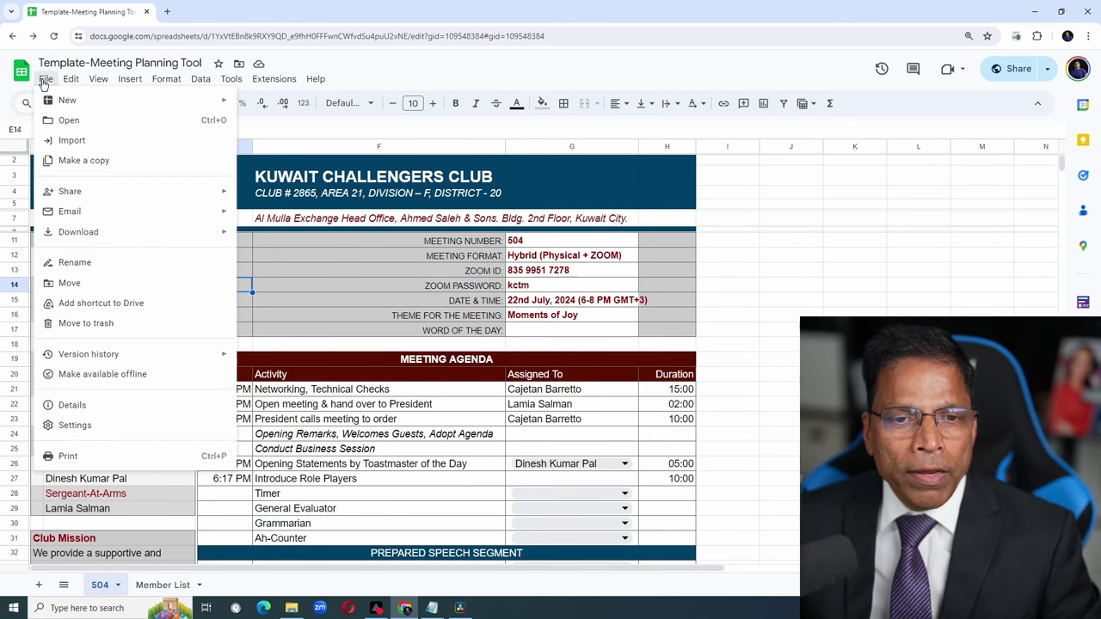
click(58, 160)
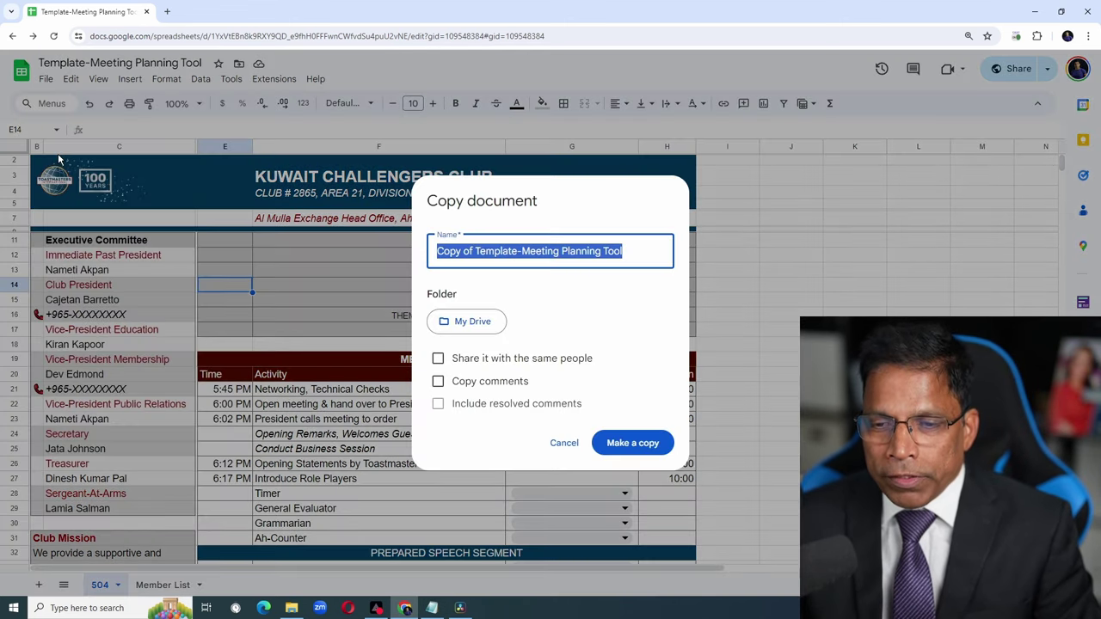
text(KCTM-Meeting Agenda Tool)
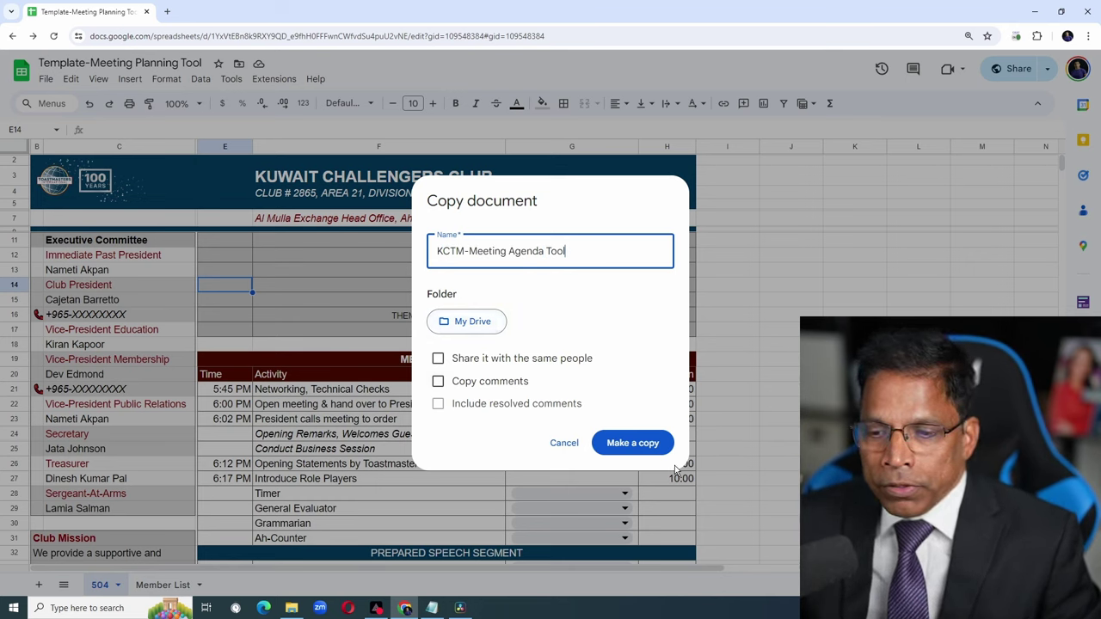
click(632, 443)
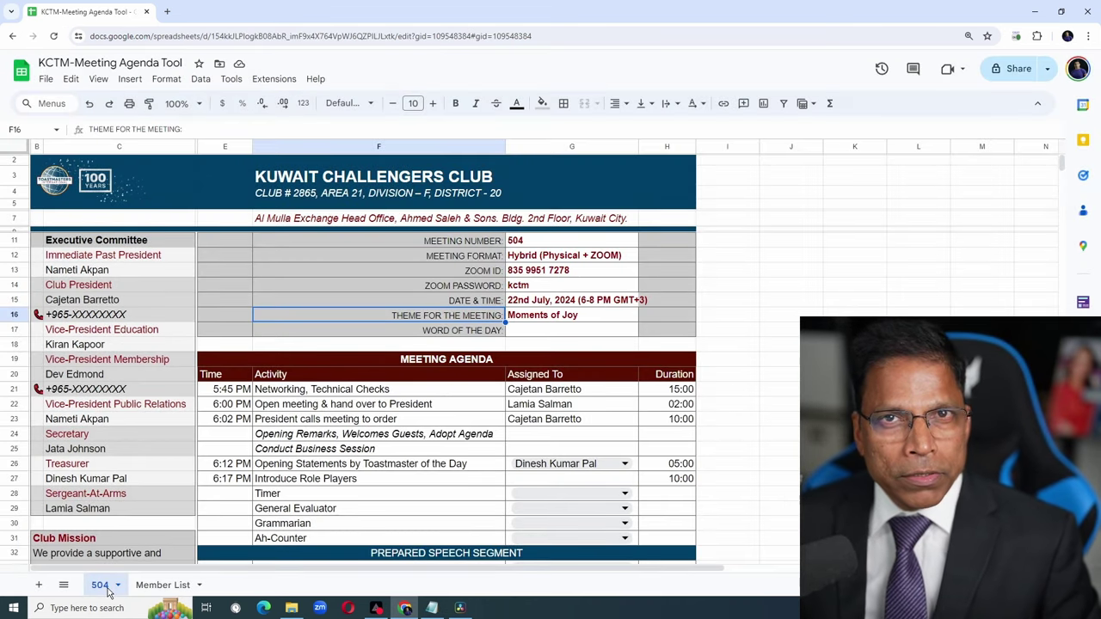
Step: On the Member List sheet, select the member names A1:A20 and the External-1 to External-5 placeholders
click(144, 592)
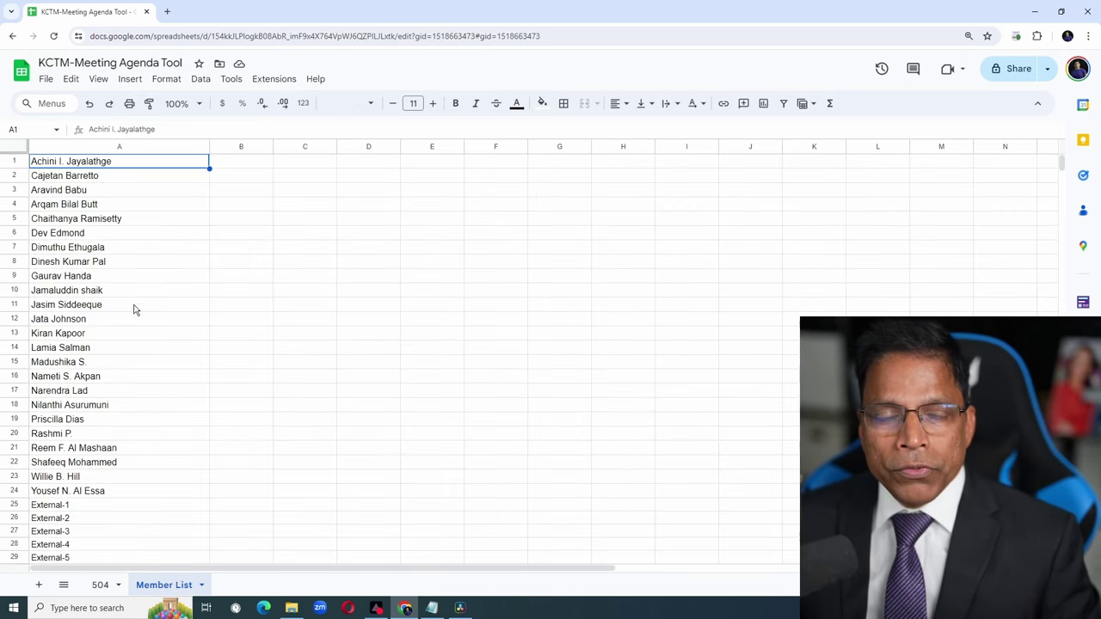
drag(106, 168, 115, 434)
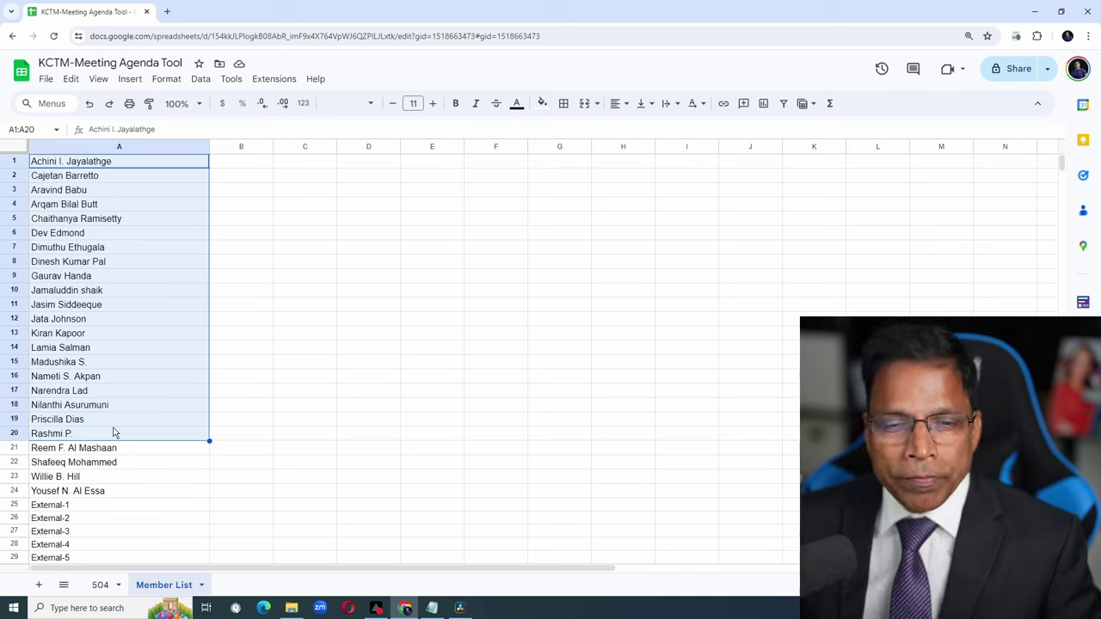
click(99, 168)
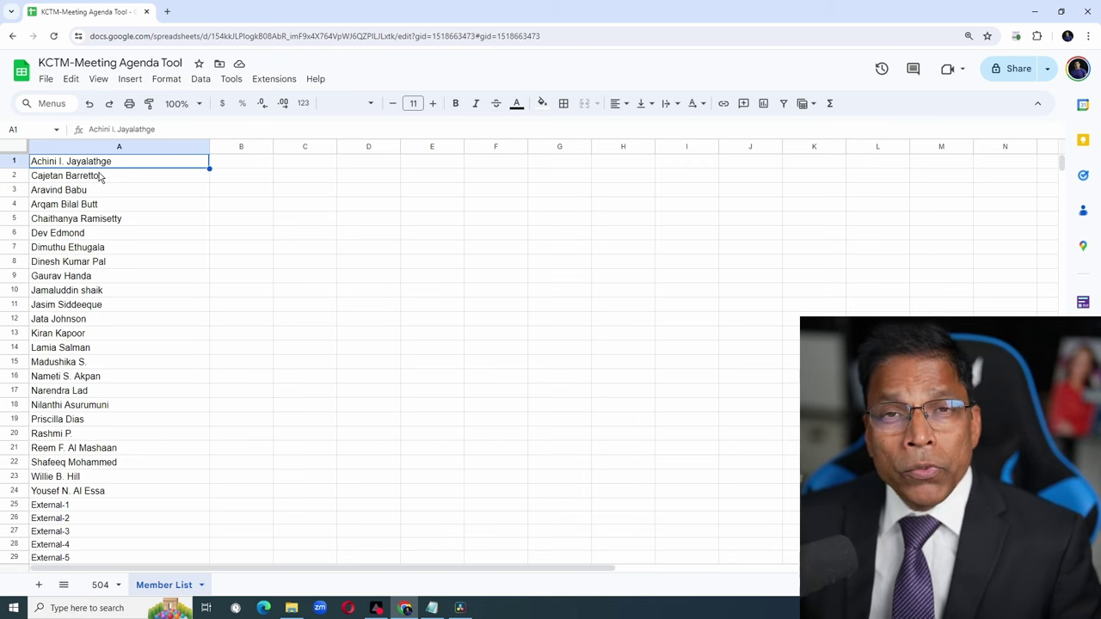
scroll(106, 180, down, 3)
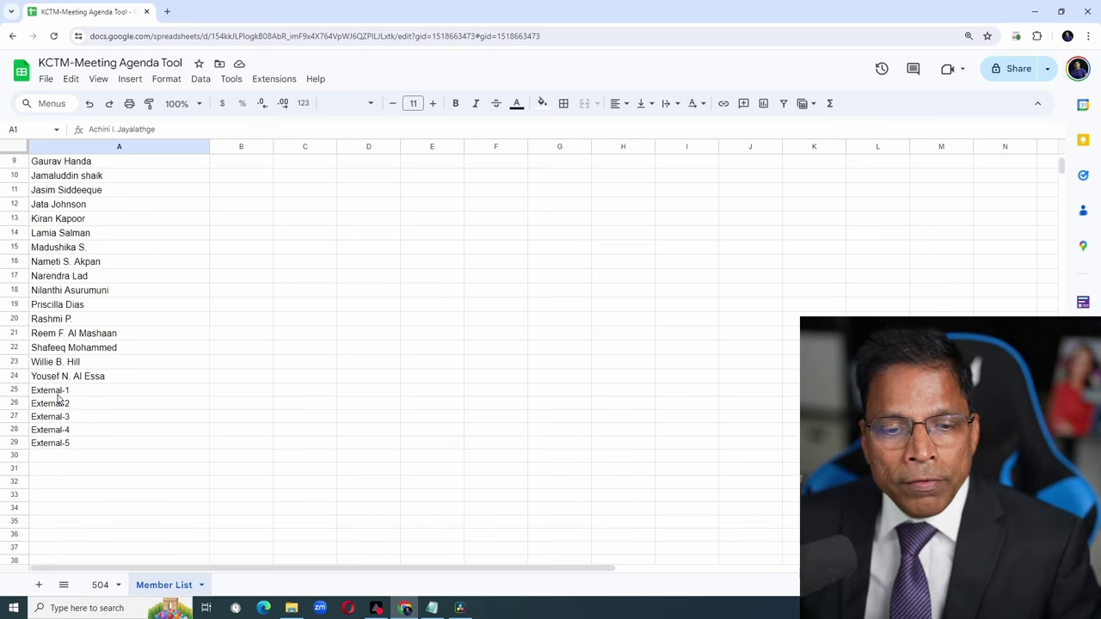
drag(59, 393, 66, 442)
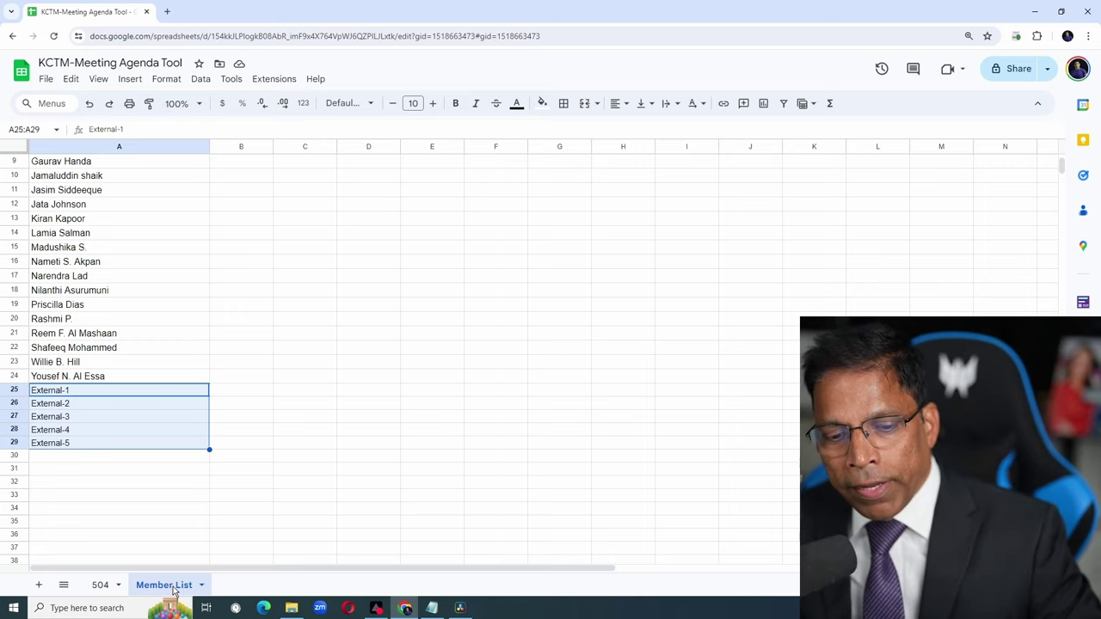
Step: Protect the whole Member List sheet, restricting editing to a custom list with one added member, without sharing
right_click(174, 588)
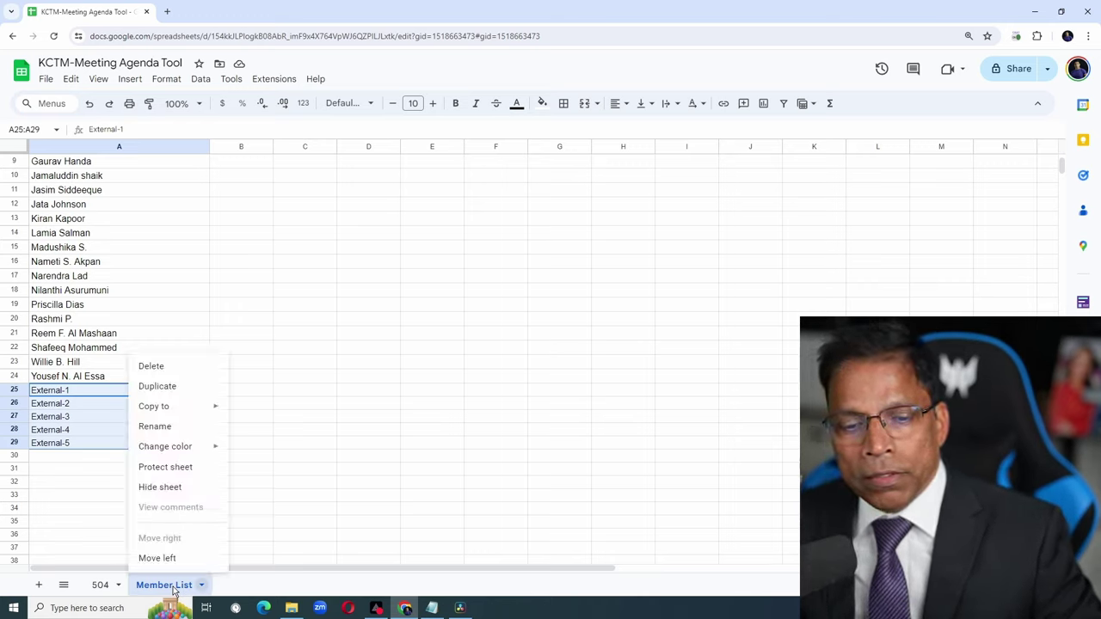
click(165, 467)
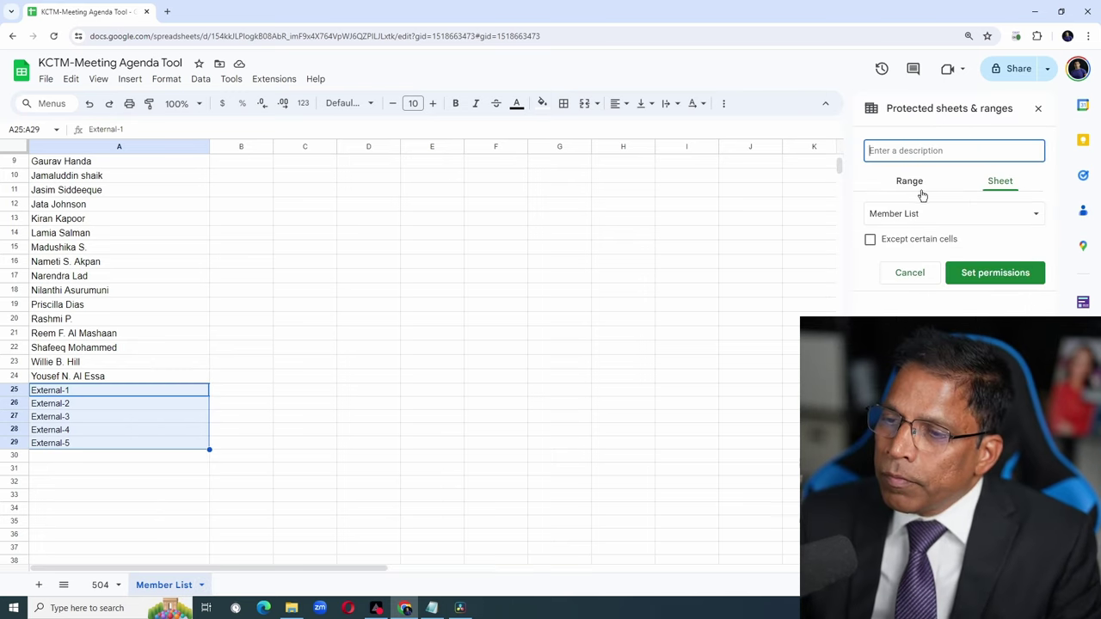
click(1001, 185)
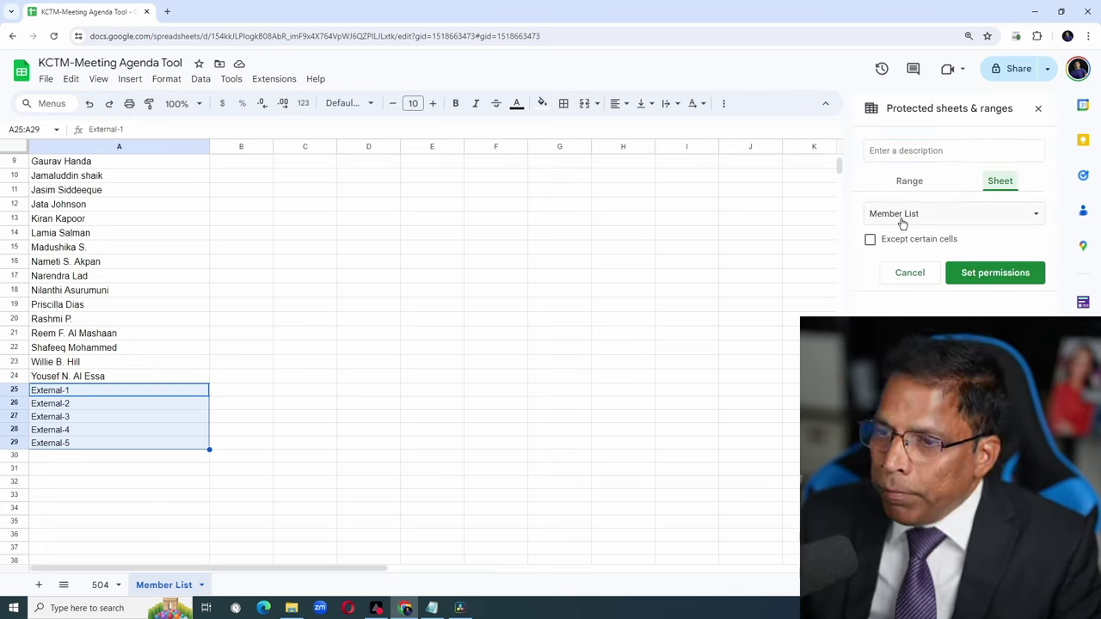
click(979, 277)
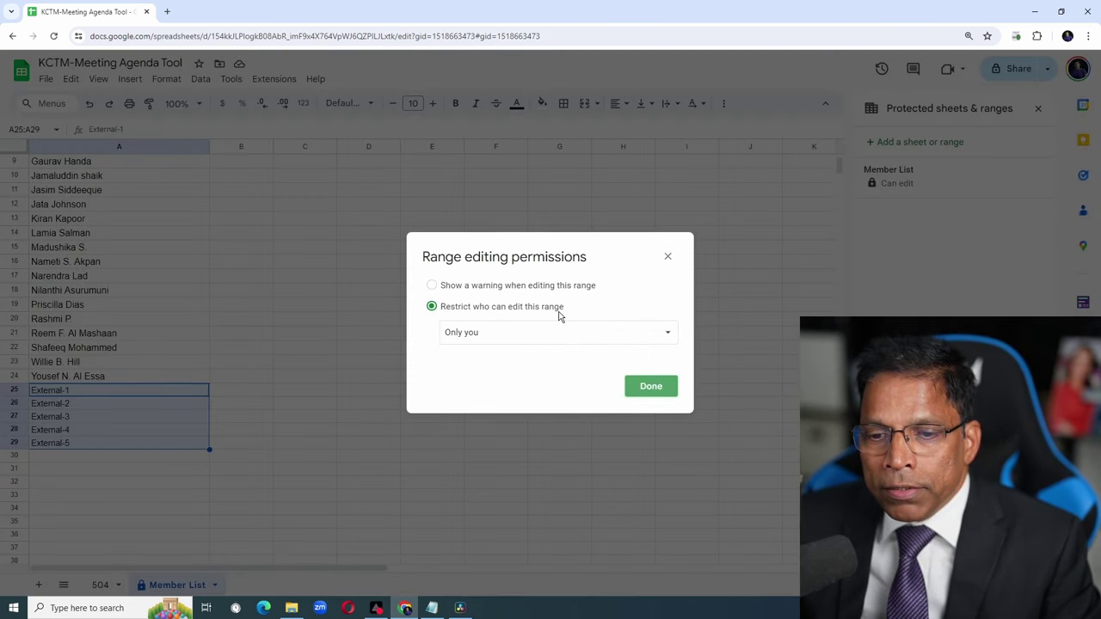
click(504, 340)
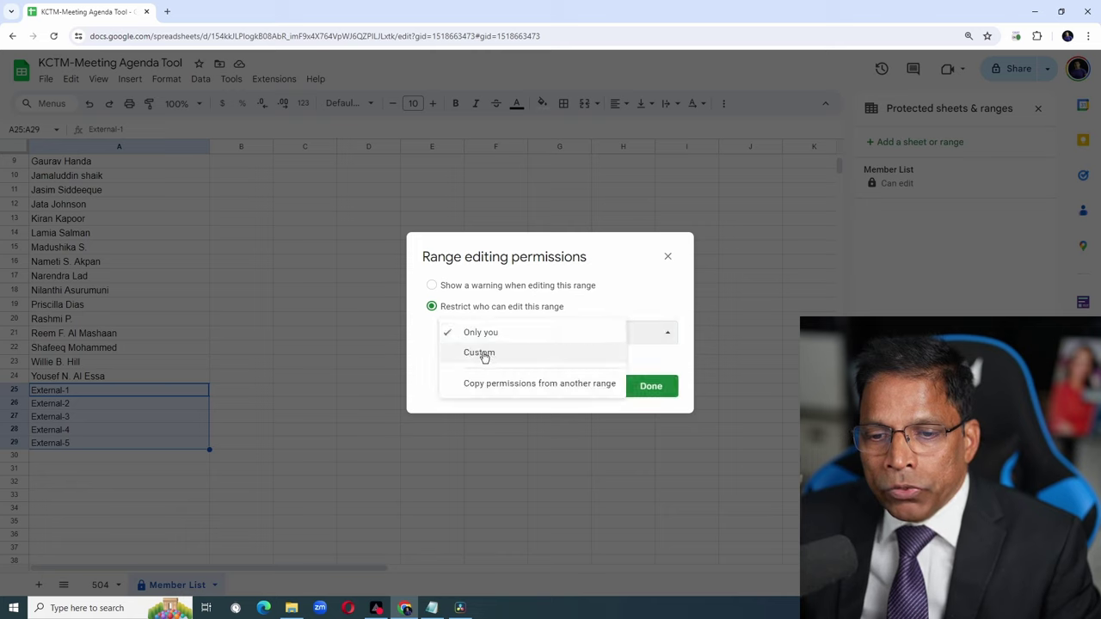
click(483, 354)
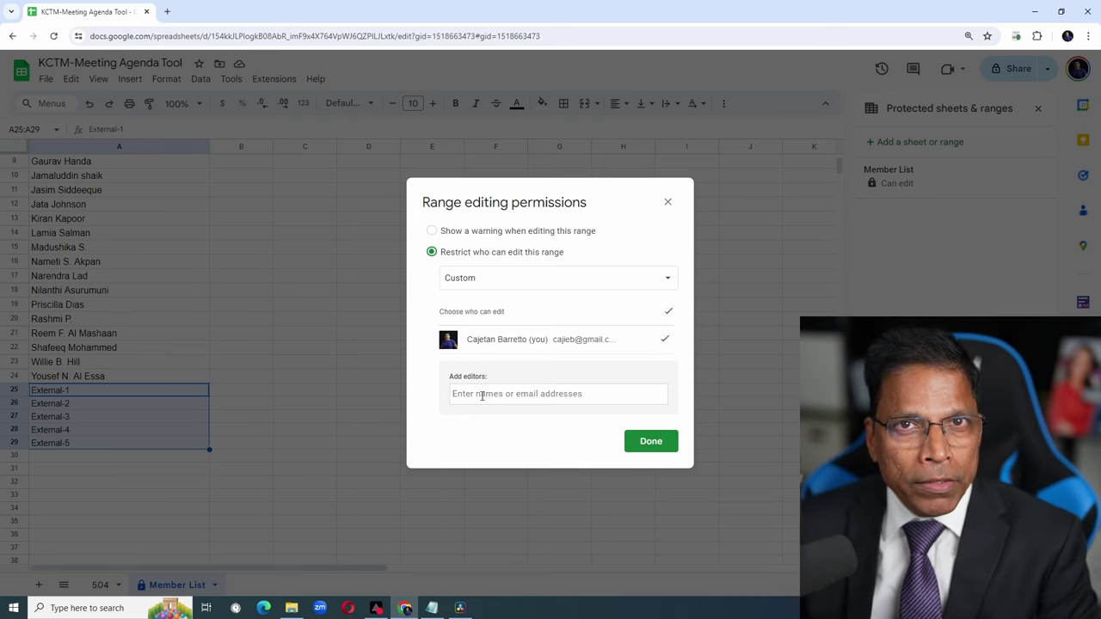
text(pri)
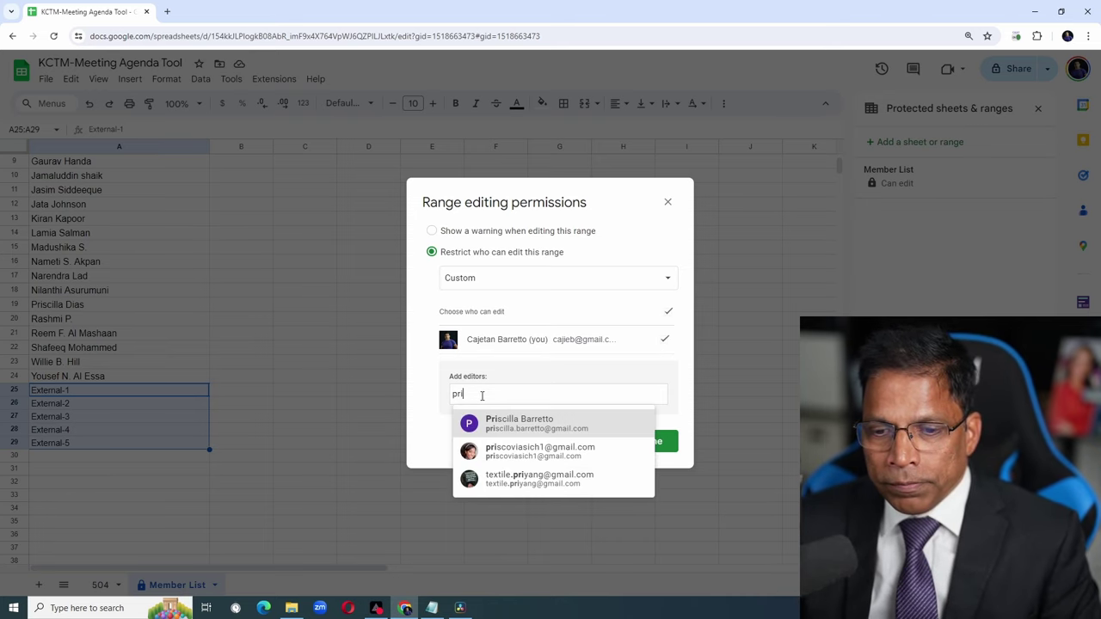
click(527, 425)
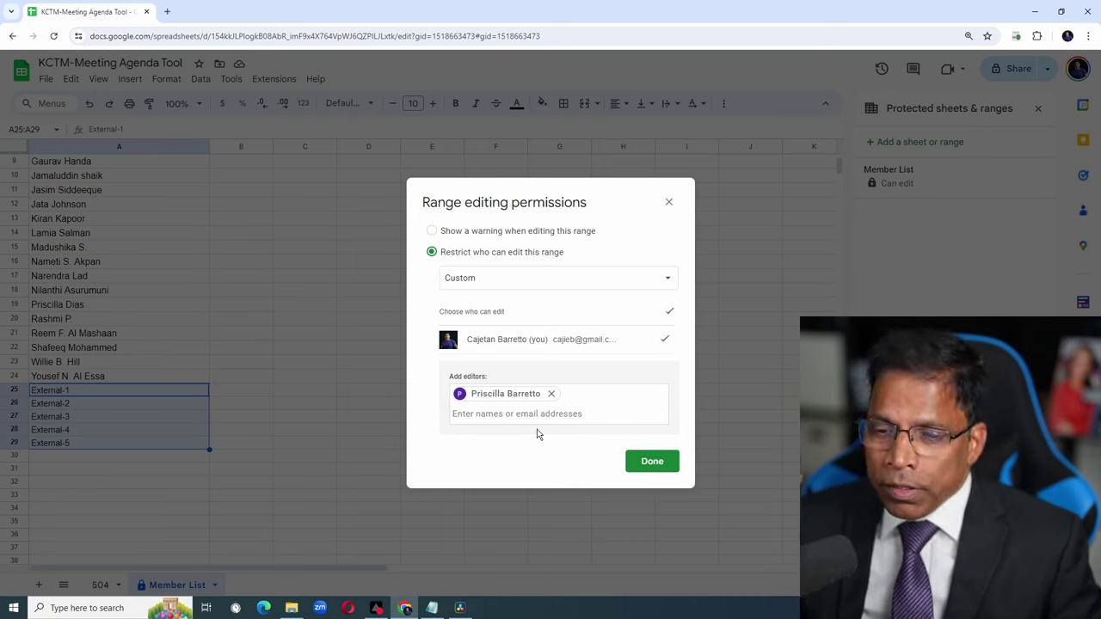
click(657, 463)
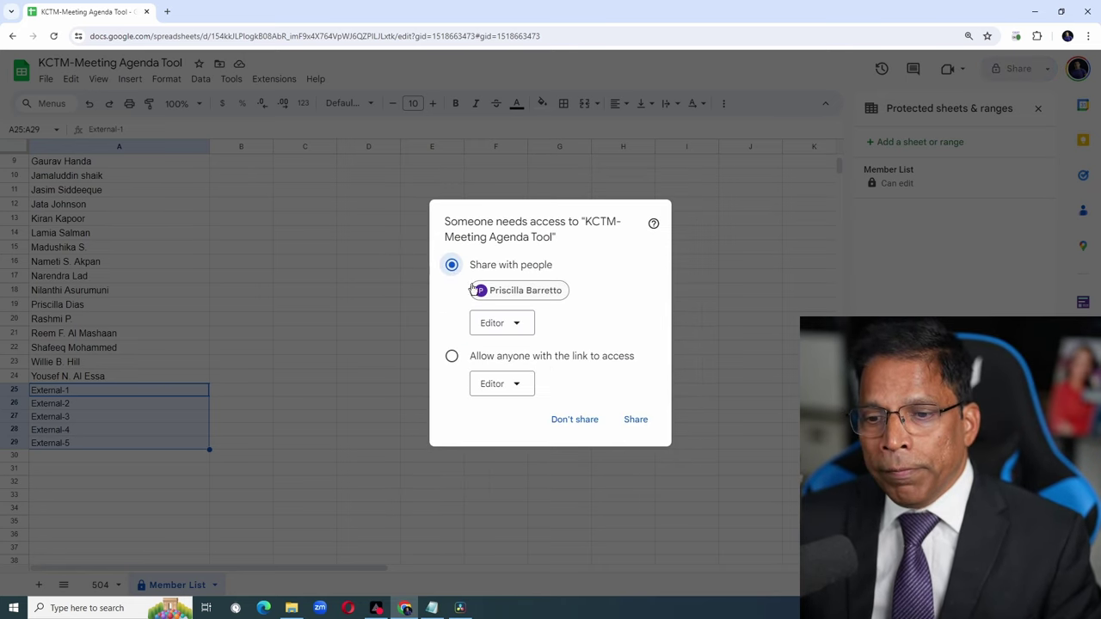
click(566, 422)
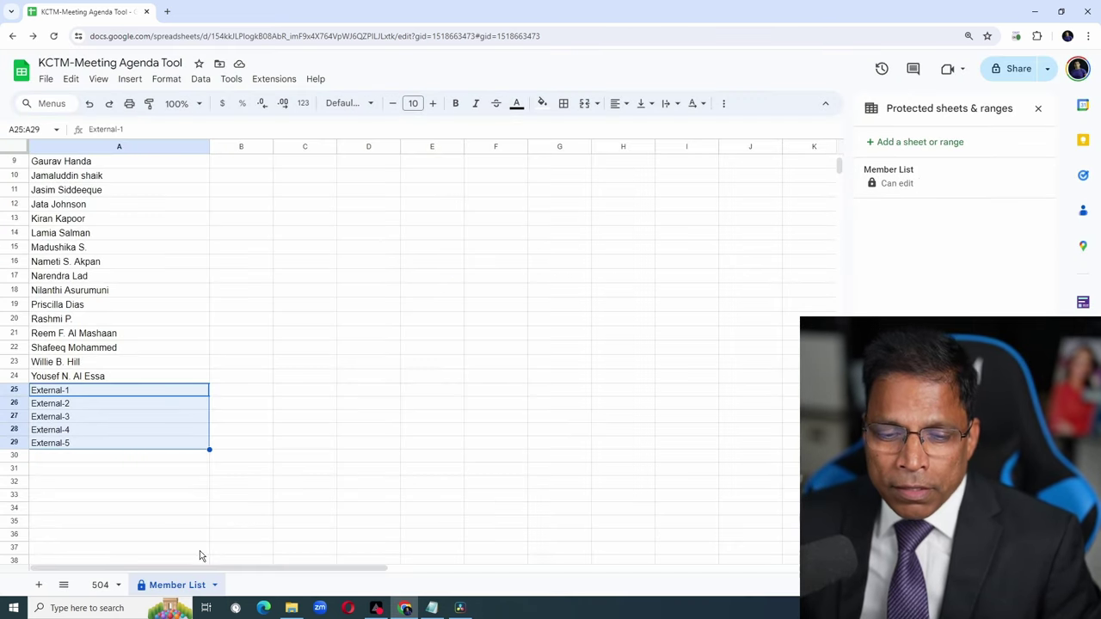
right_click(183, 592)
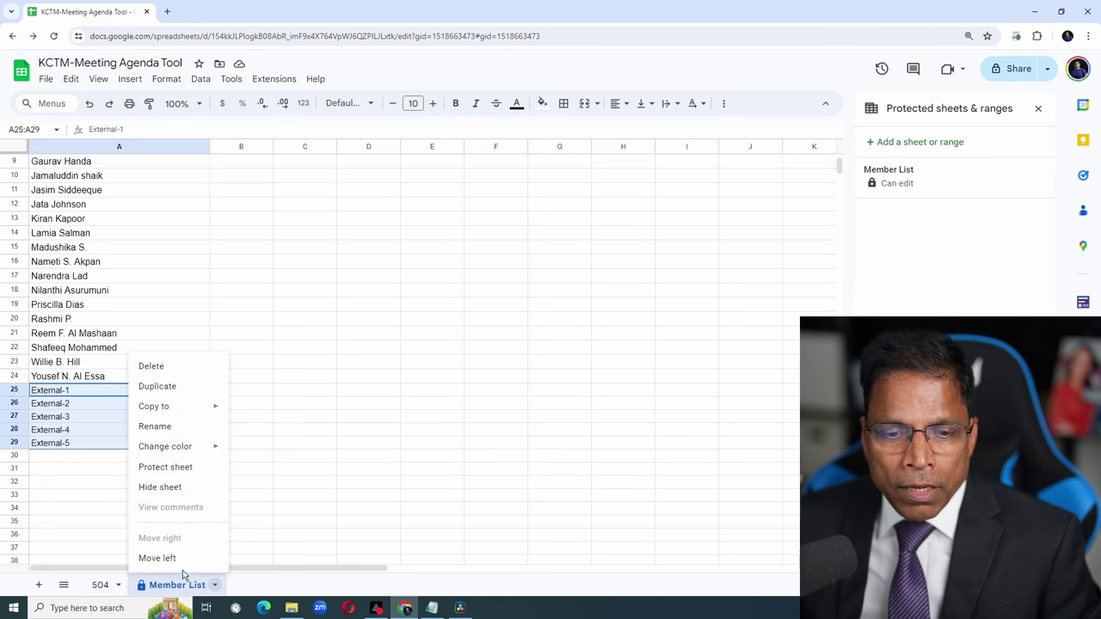
click(177, 487)
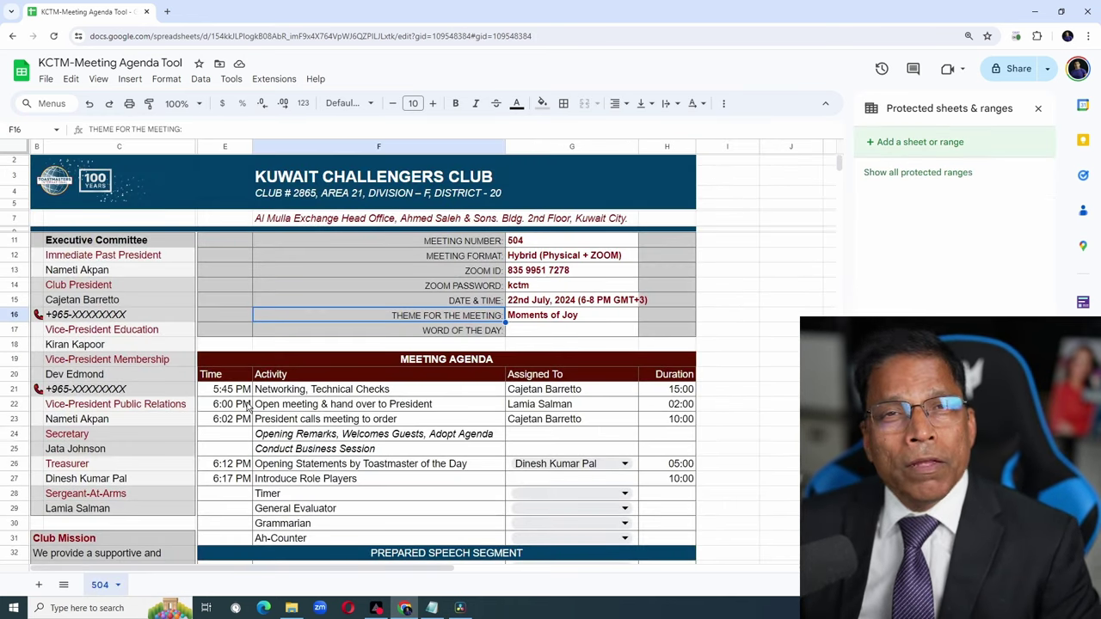
scroll(292, 398, down, 3)
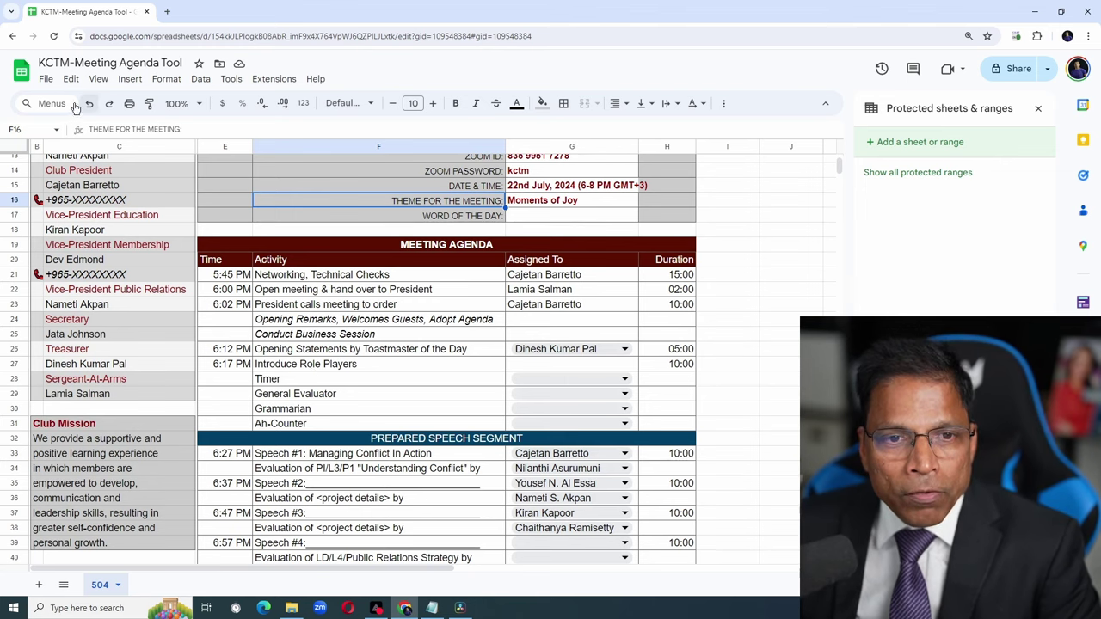
Step: Open the print settings preview of the 504 agenda and list its paper sizes
click(47, 79)
click(69, 456)
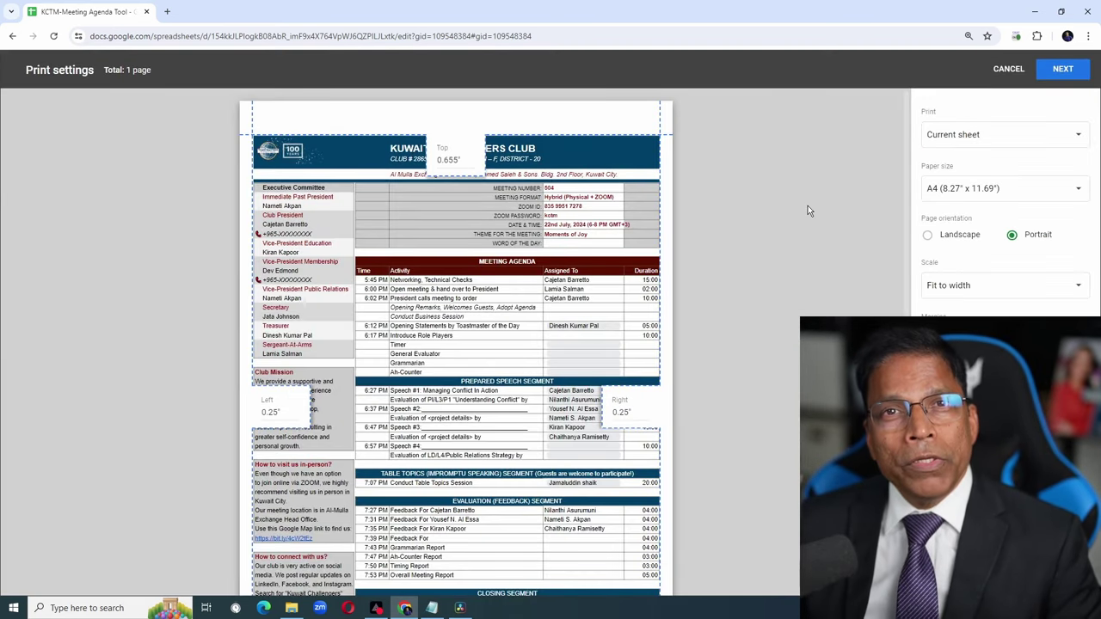
click(965, 191)
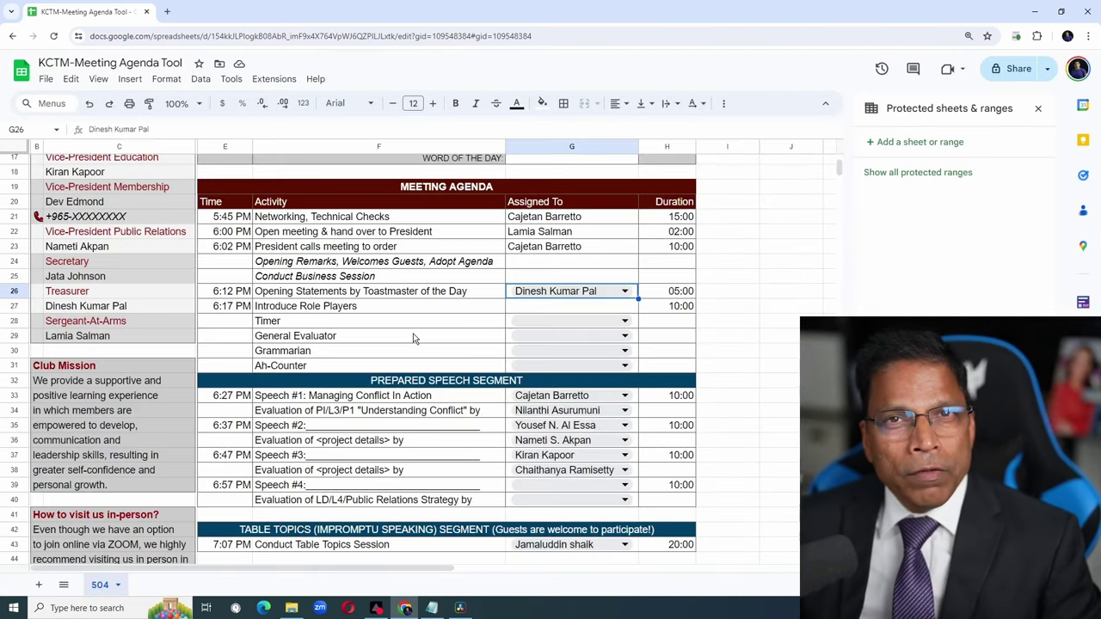
click(616, 324)
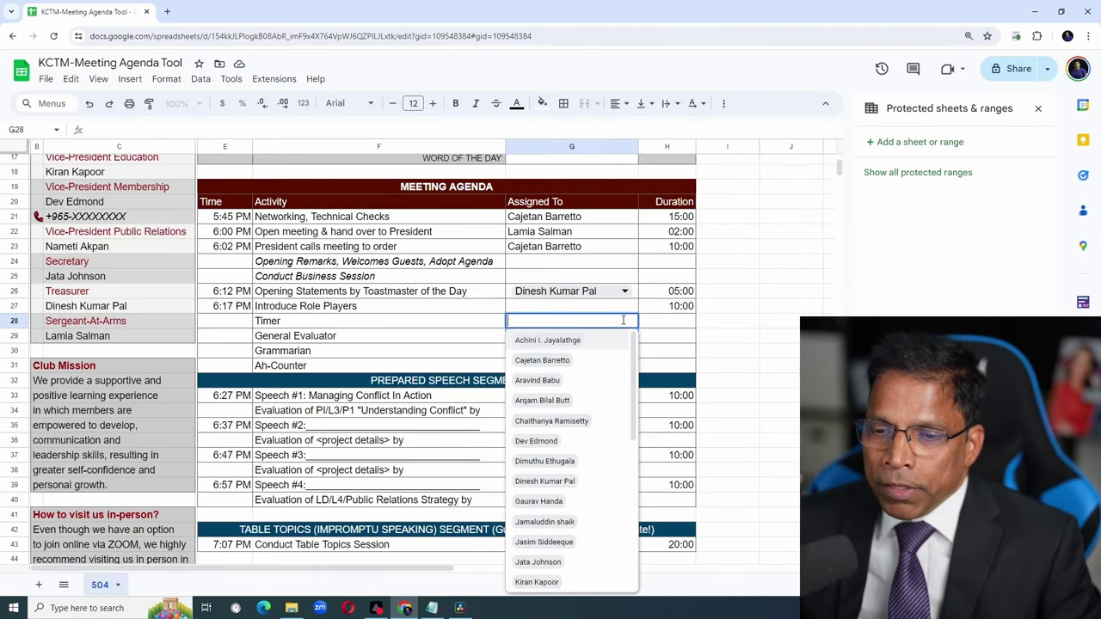
key(Escape)
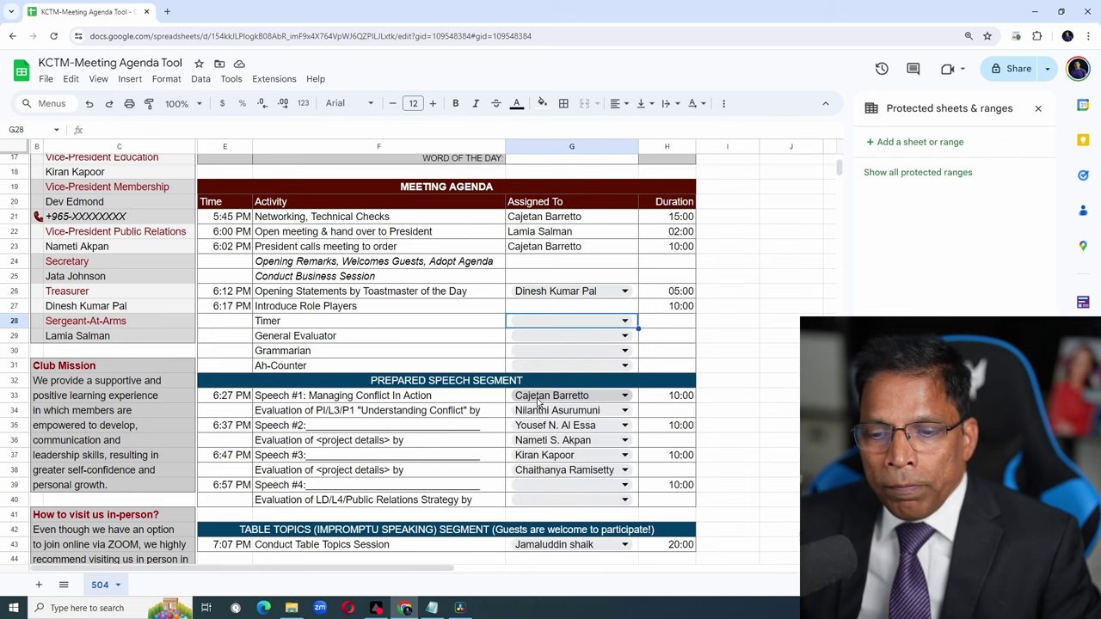
click(598, 401)
key(Escape)
double_click(582, 411)
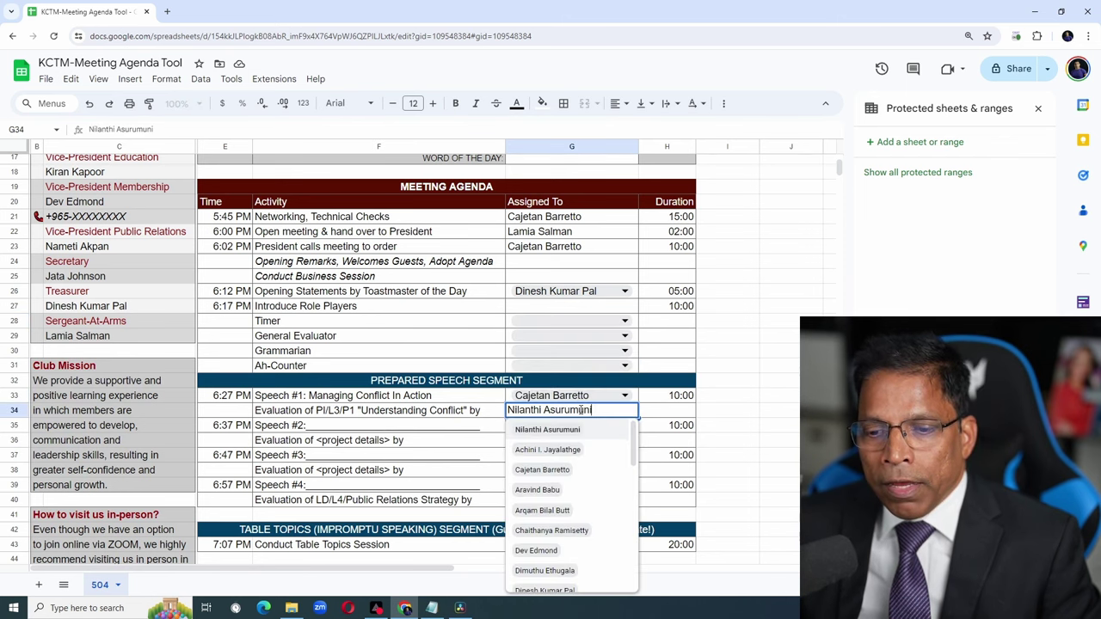
click(543, 296)
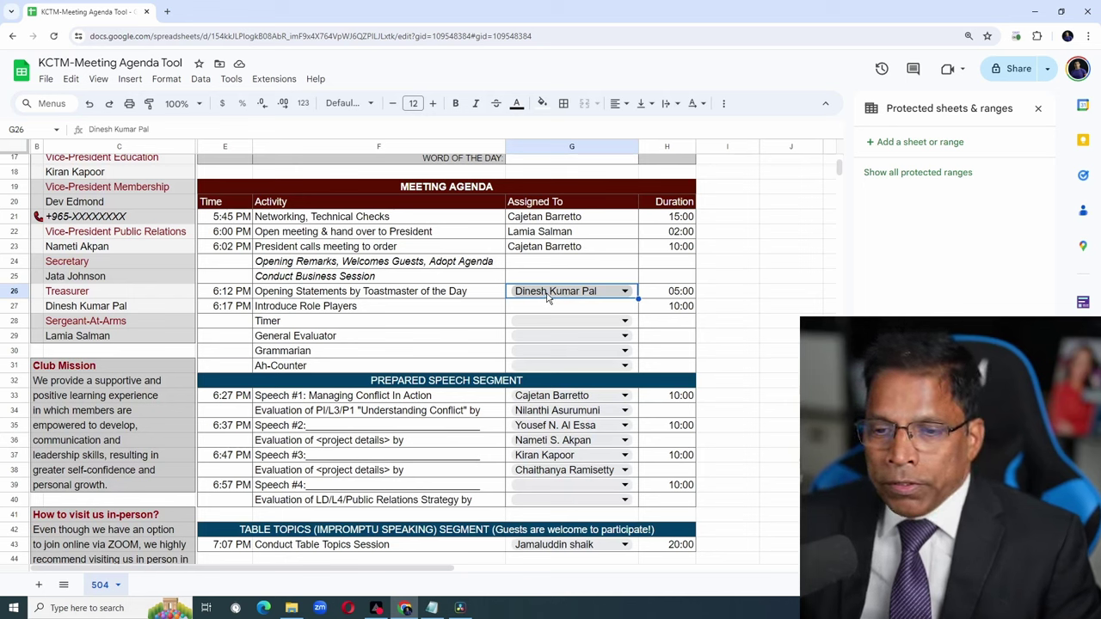
Step: Inspect G26's data validation rule, keeping its dropdown-from-a-range criterion
right_click(547, 297)
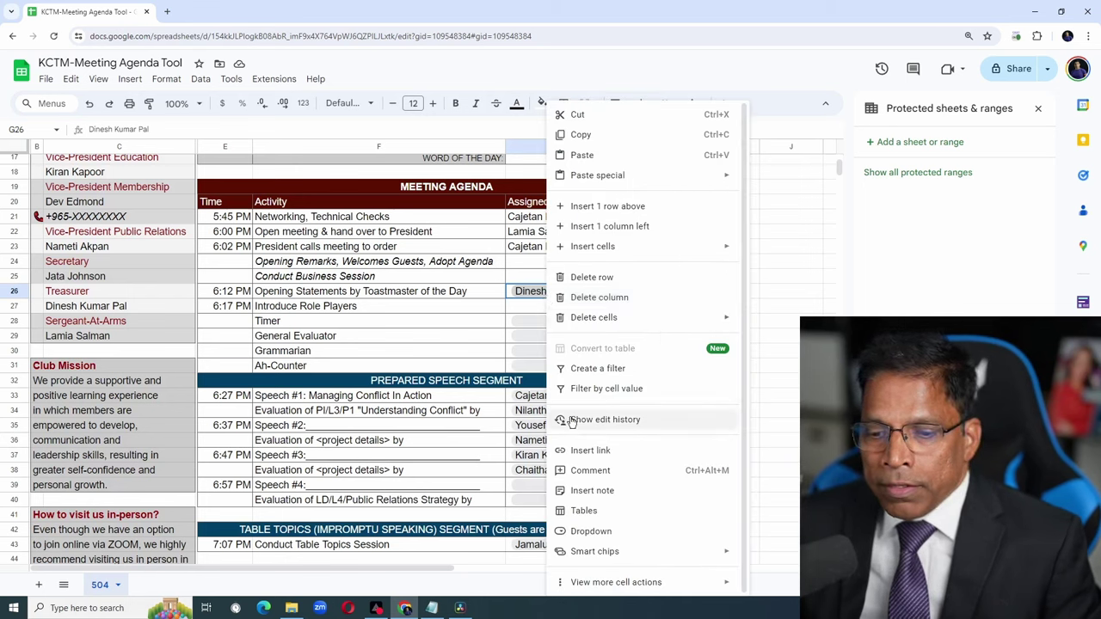
click(589, 533)
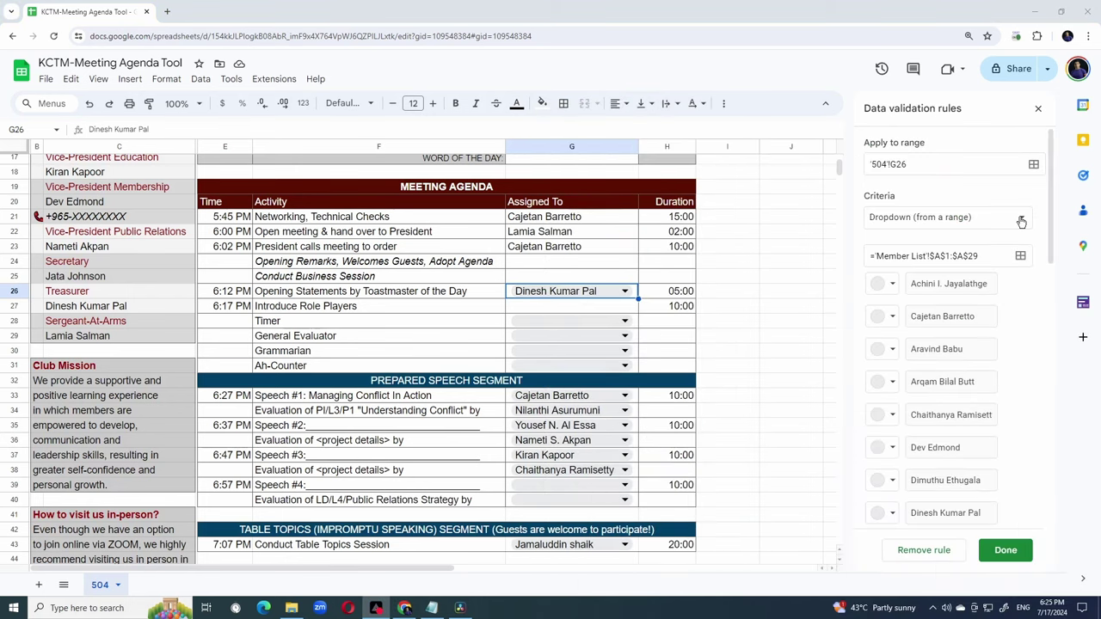
click(1021, 222)
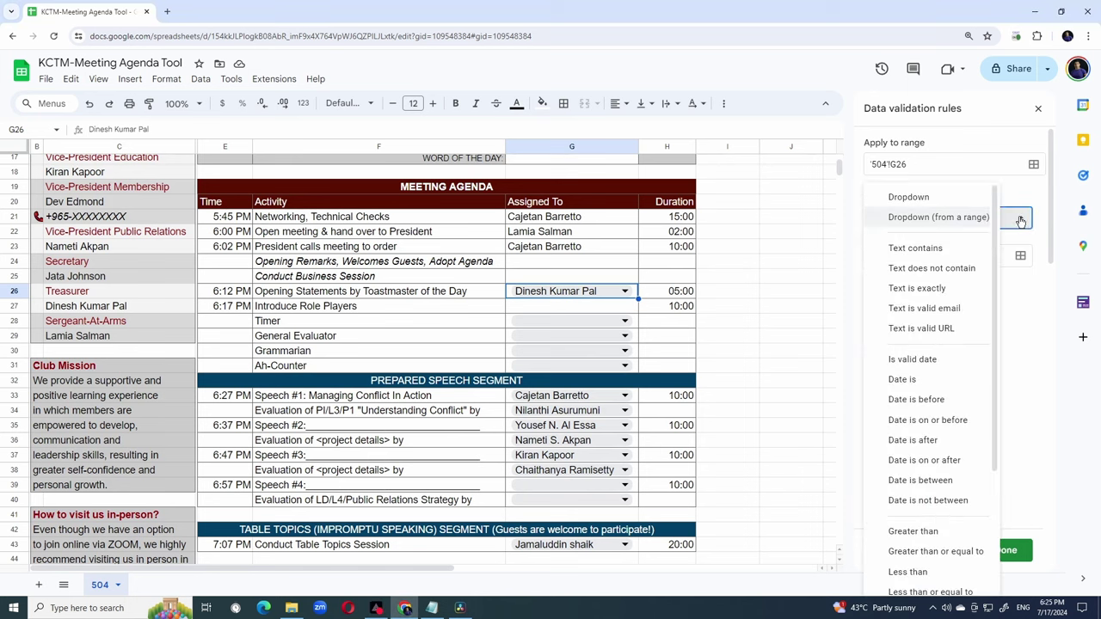
click(969, 220)
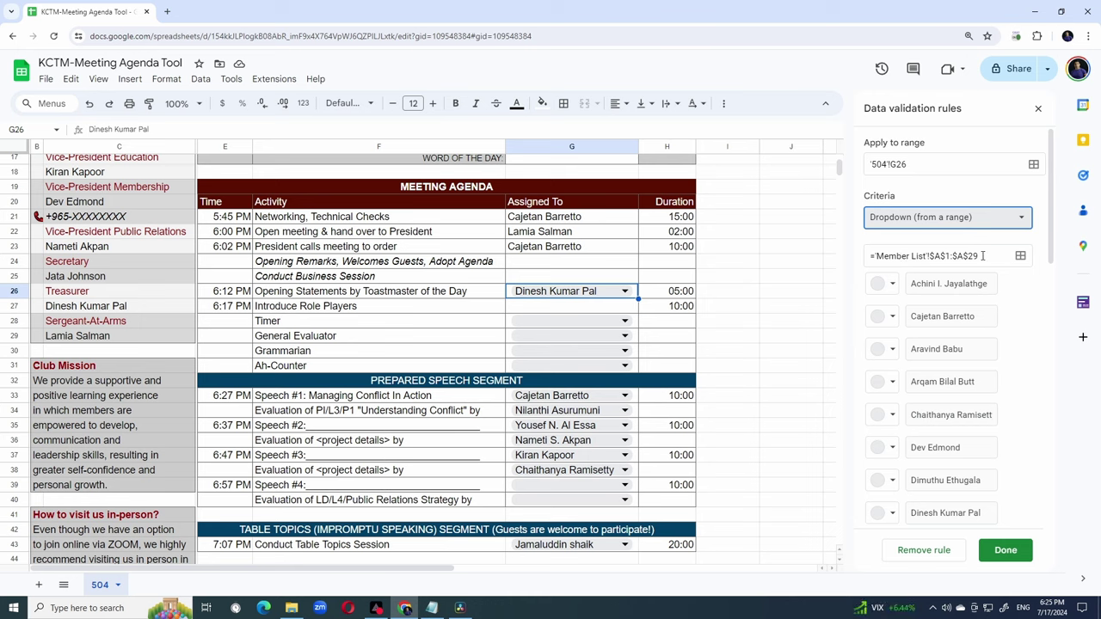
Step: Bring back the Member List sheet from All Sheets, then return to 504 and close the validation panel
click(64, 585)
click(96, 559)
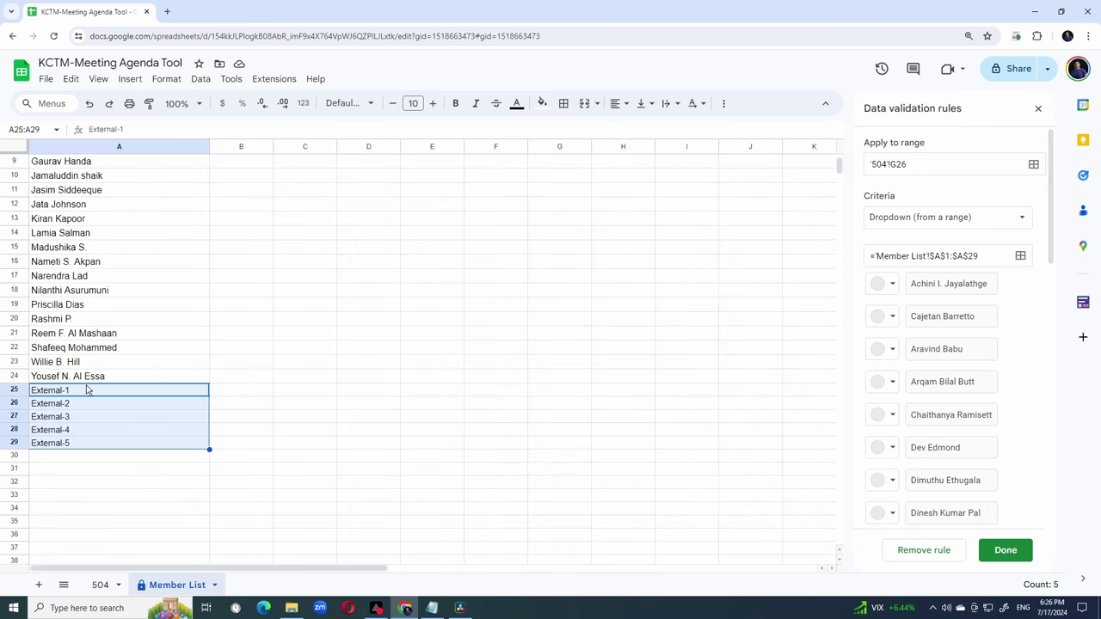
click(50, 456)
click(98, 585)
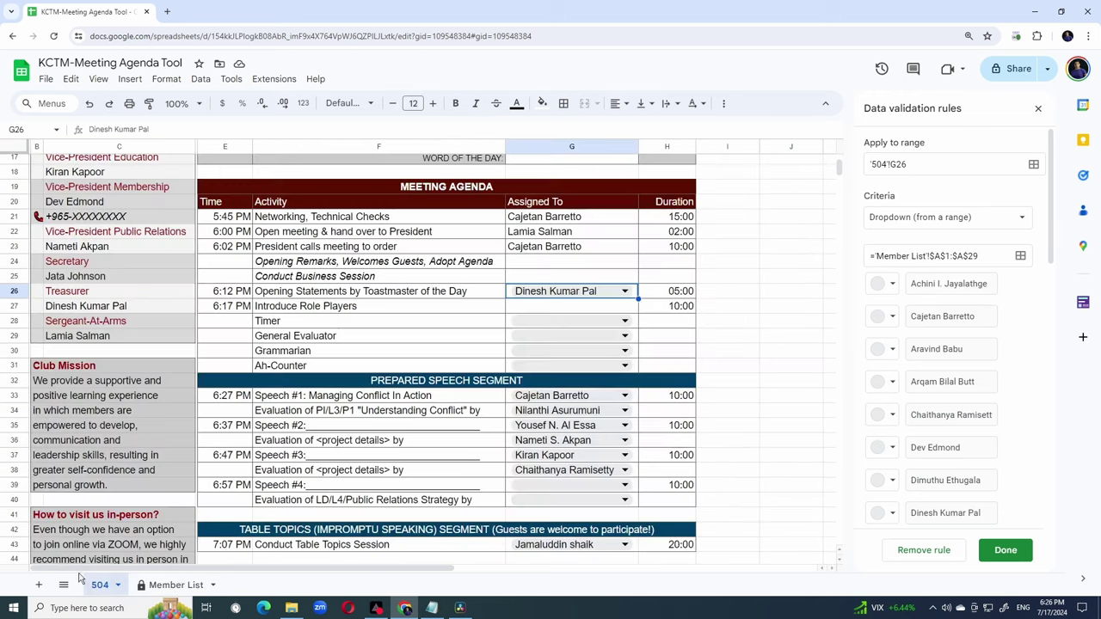
click(985, 255)
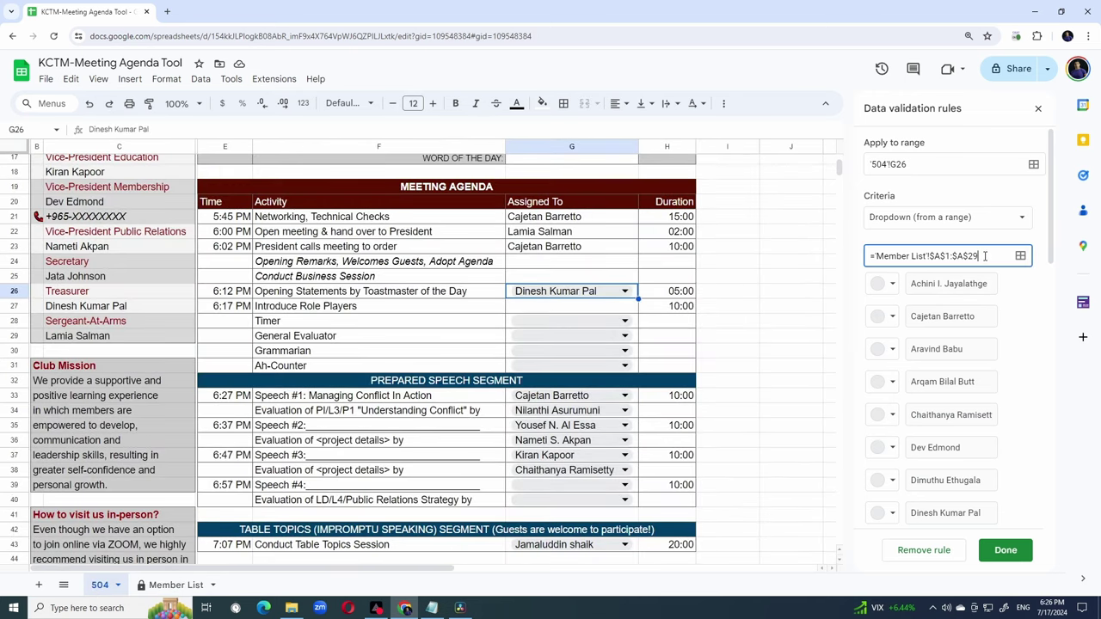
key(Return)
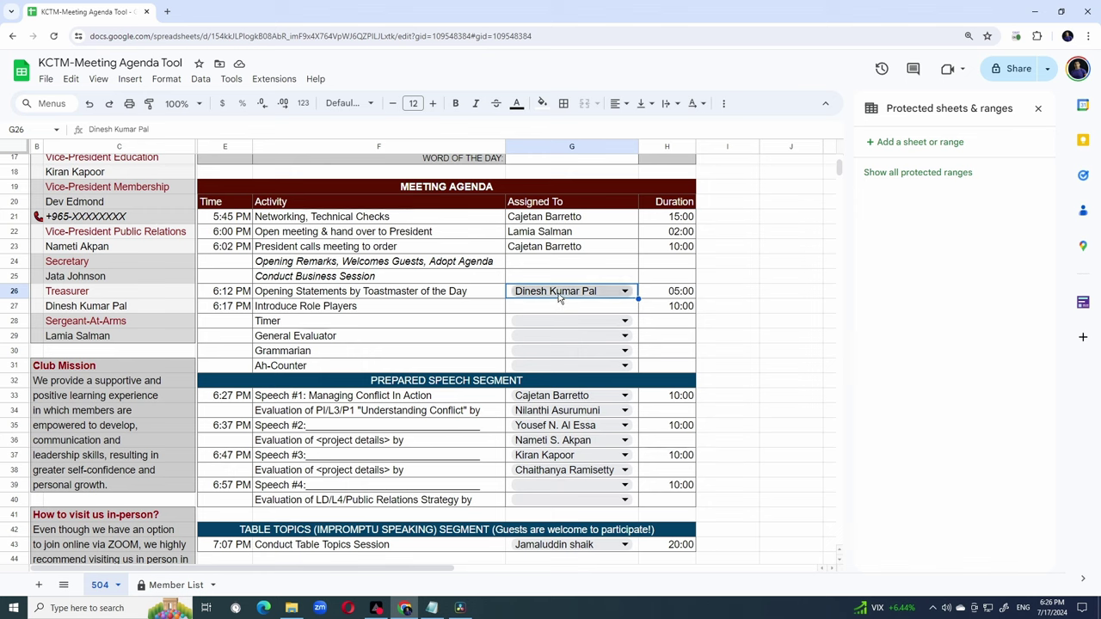
Step: Check the Timer and General Evaluator dropdowns and the feedback evaluator cell's formula
click(624, 321)
click(629, 315)
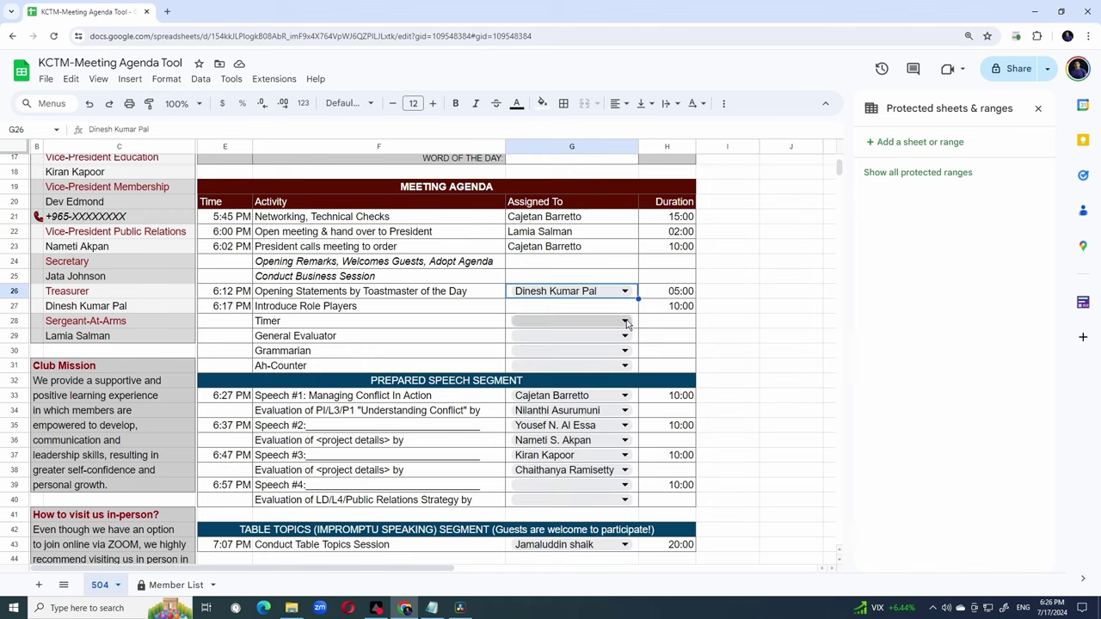
click(626, 323)
click(626, 324)
click(625, 336)
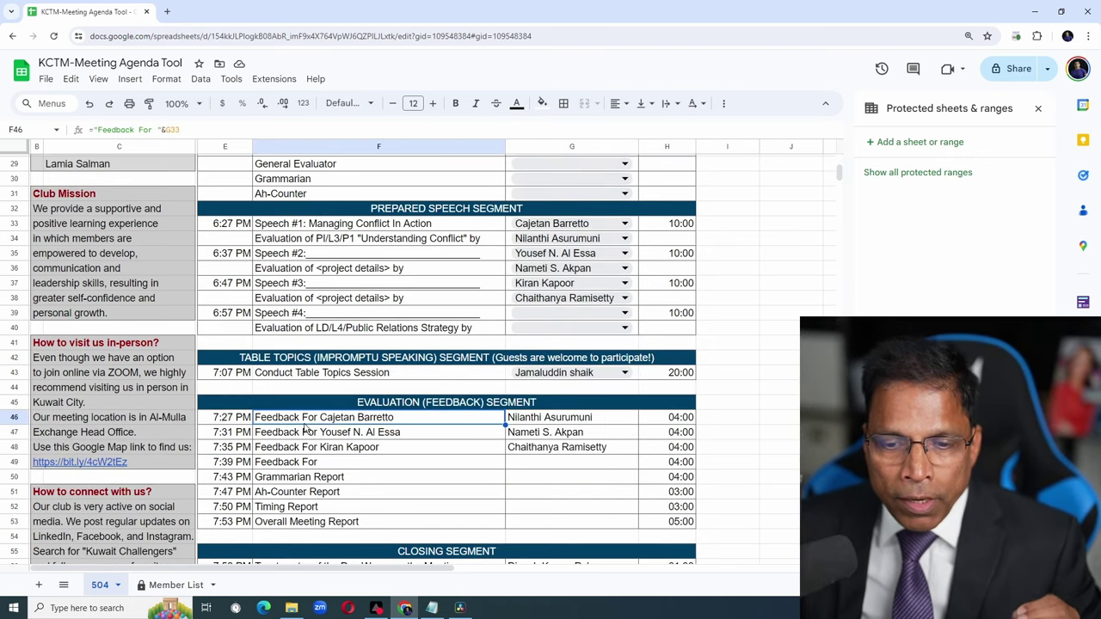
click(557, 421)
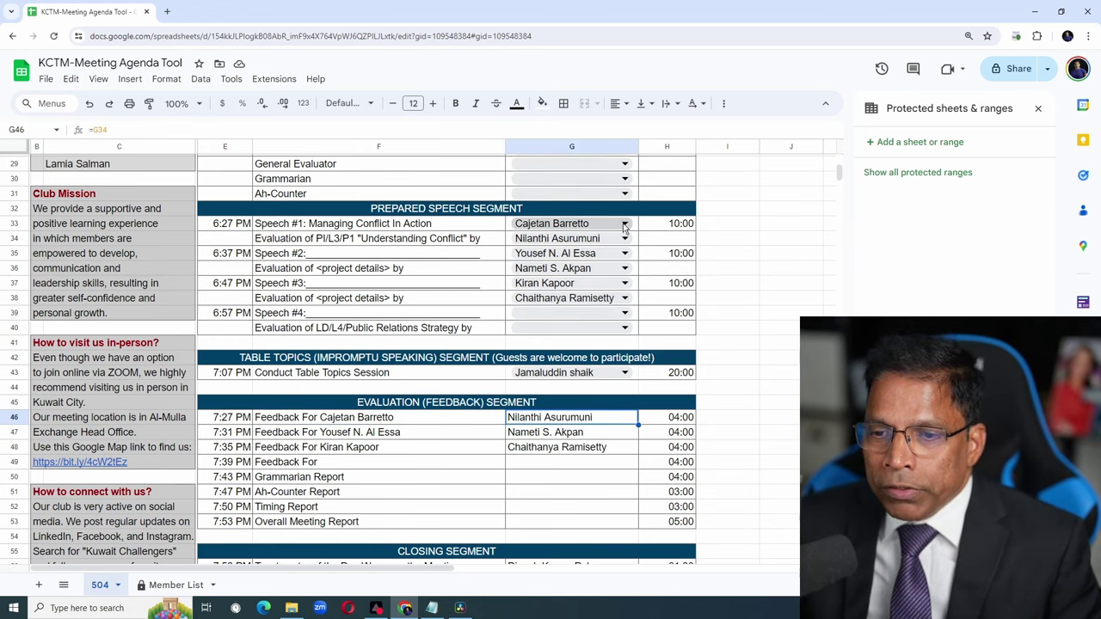
Step: Pick new members from the G33 speaker and G34 evaluator dropdowns for Speech #1
click(625, 223)
click(541, 303)
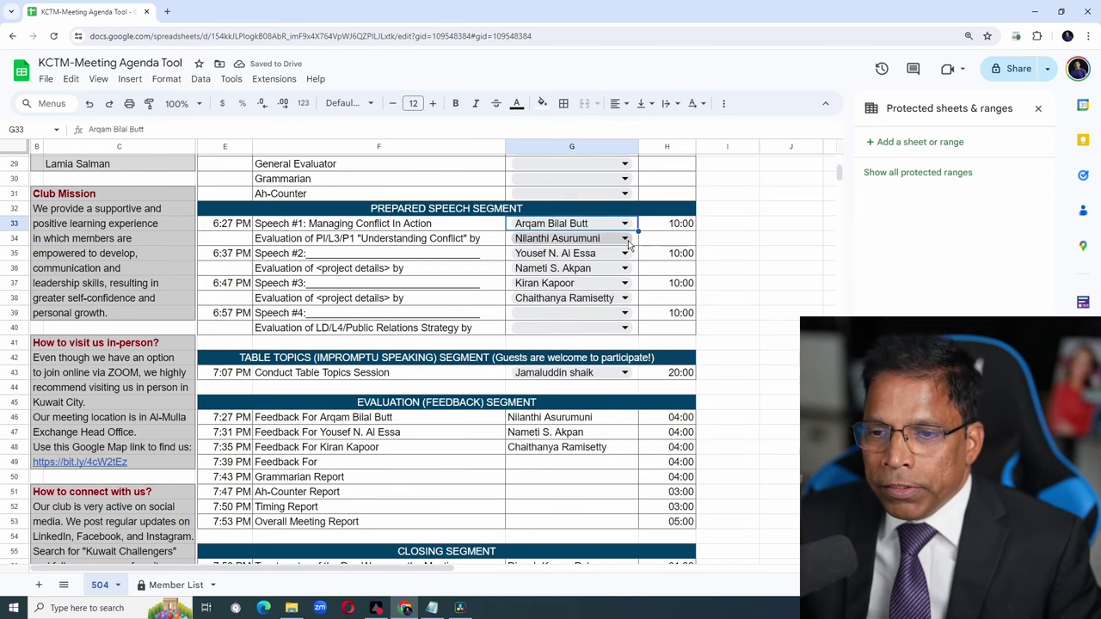
click(626, 241)
click(524, 427)
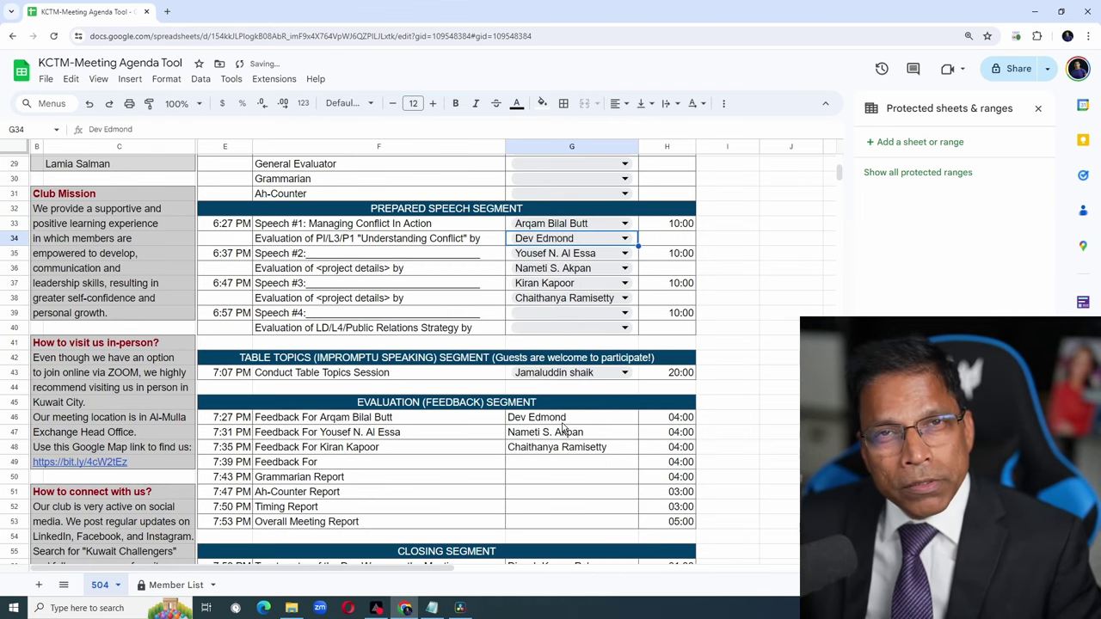
scroll(563, 427, up, 6)
click(232, 337)
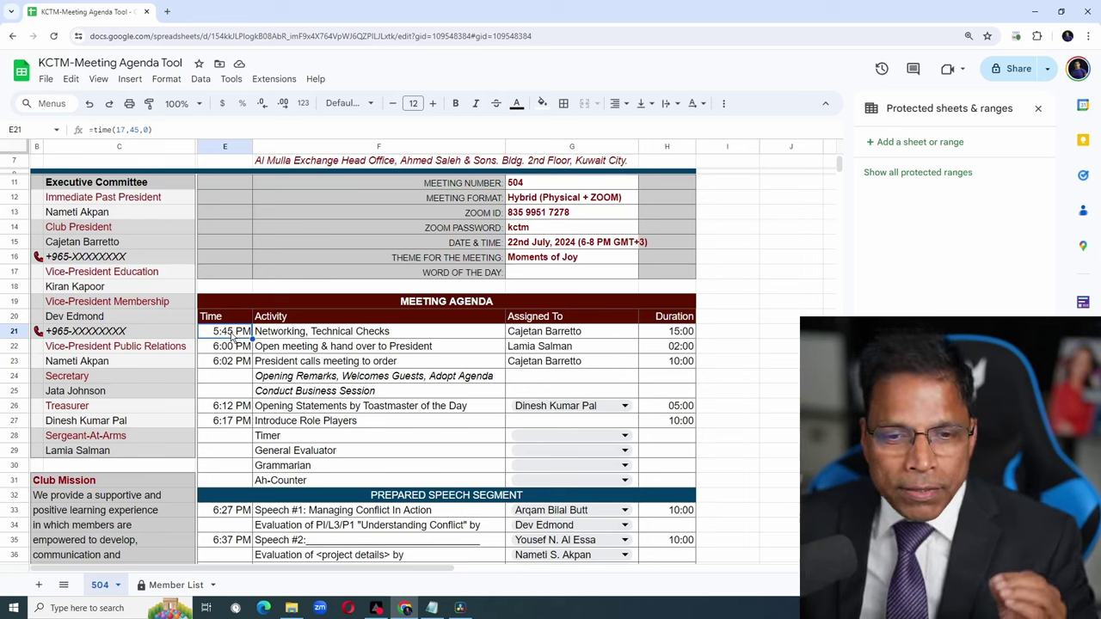
click(676, 336)
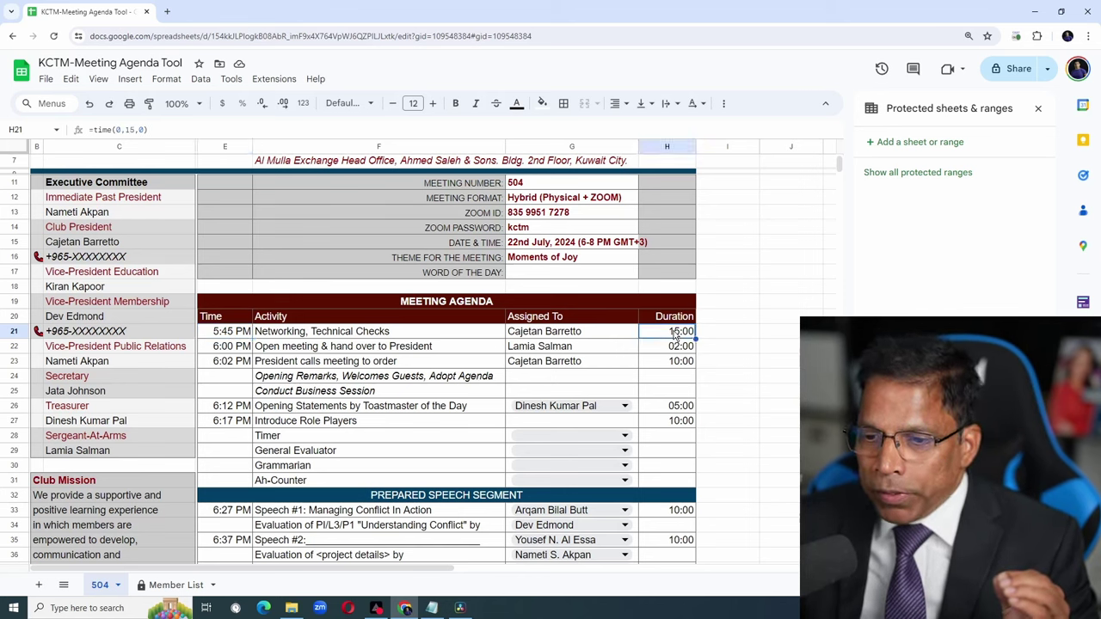
click(231, 335)
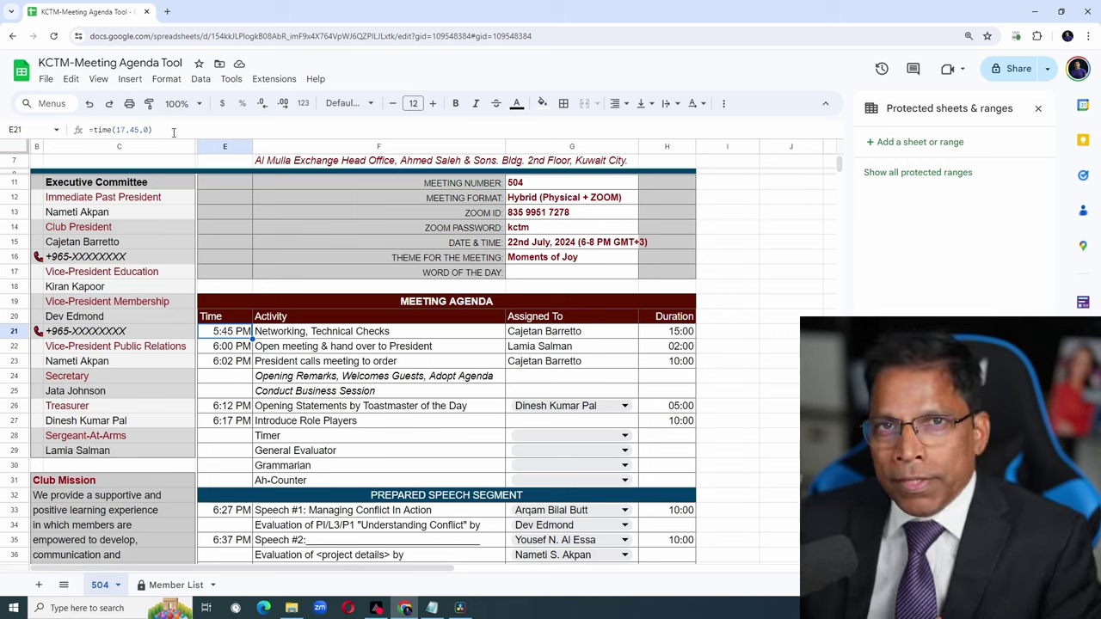
click(687, 333)
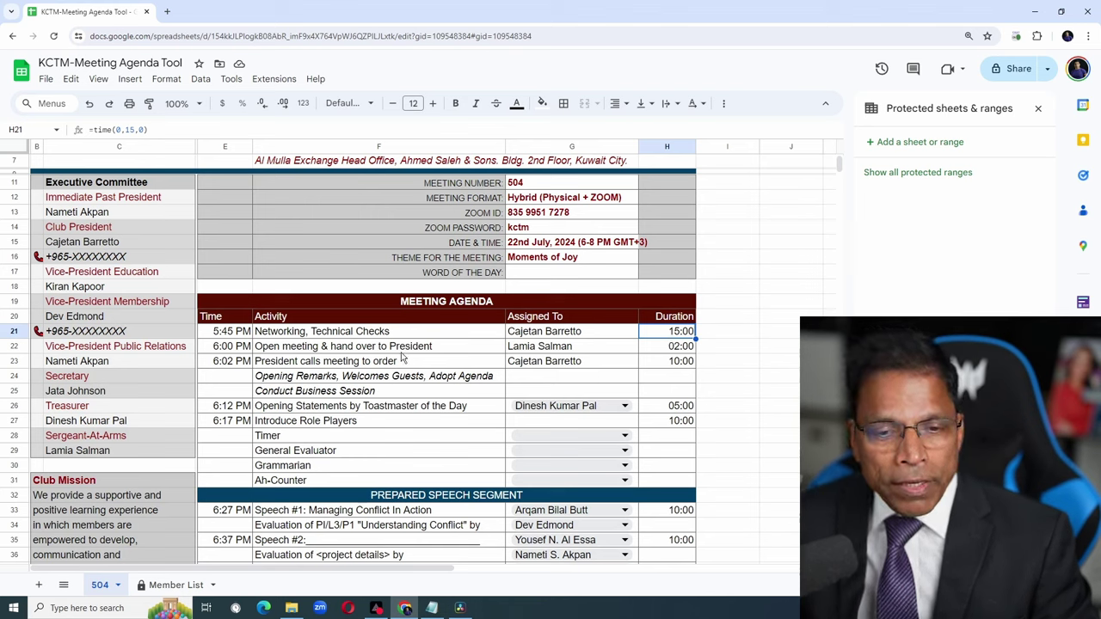
click(229, 352)
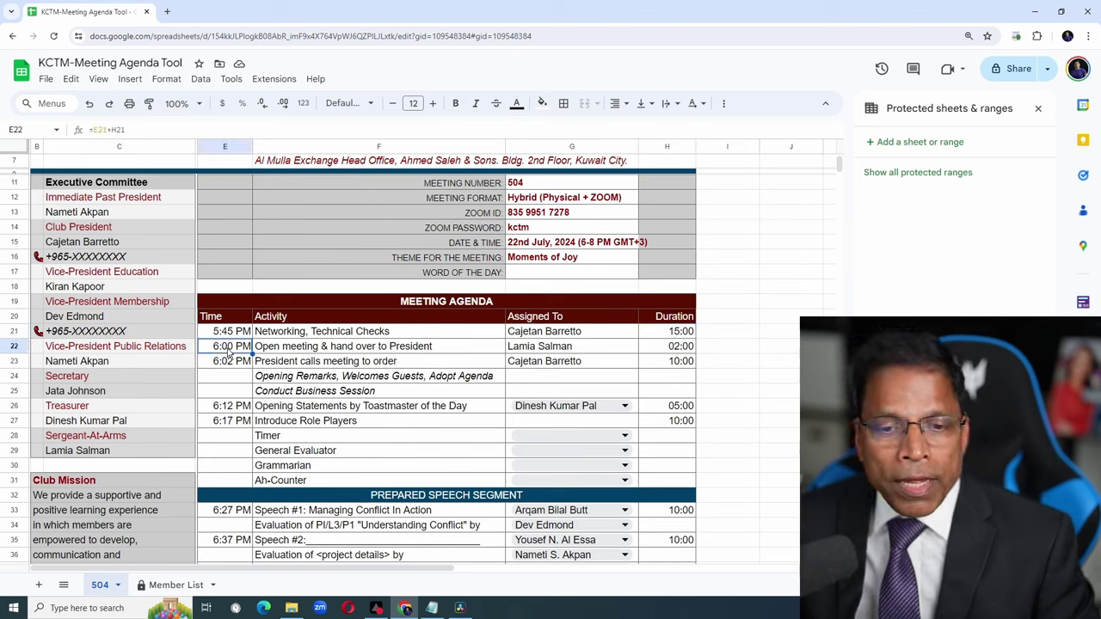
click(671, 349)
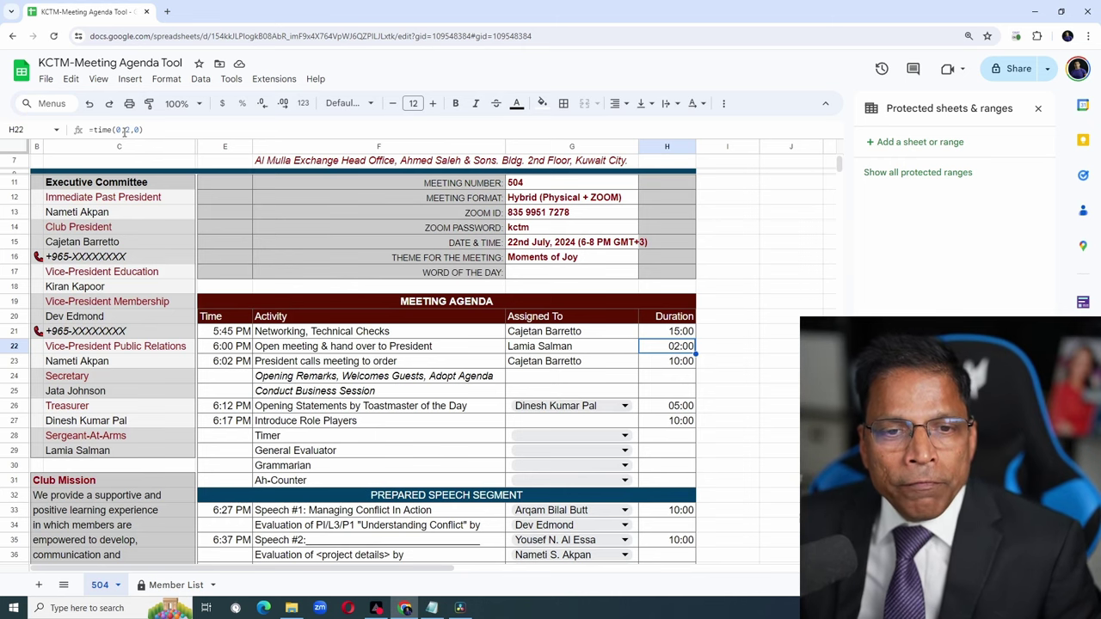
text(5)
key(Return)
scroll(221, 338, down, 10)
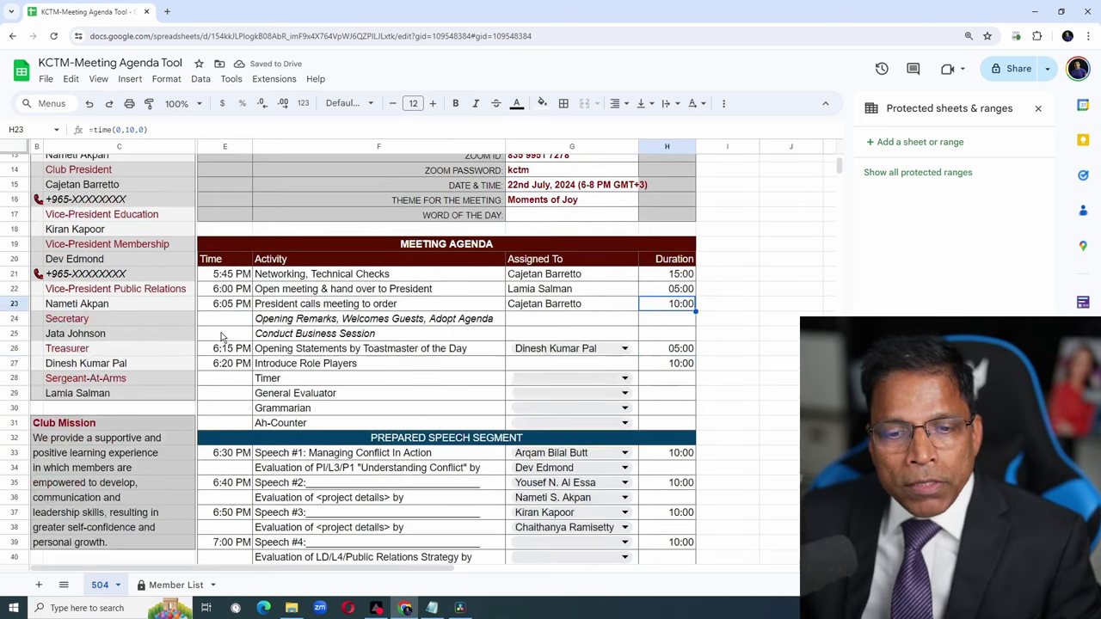
scroll(221, 338, down, 2)
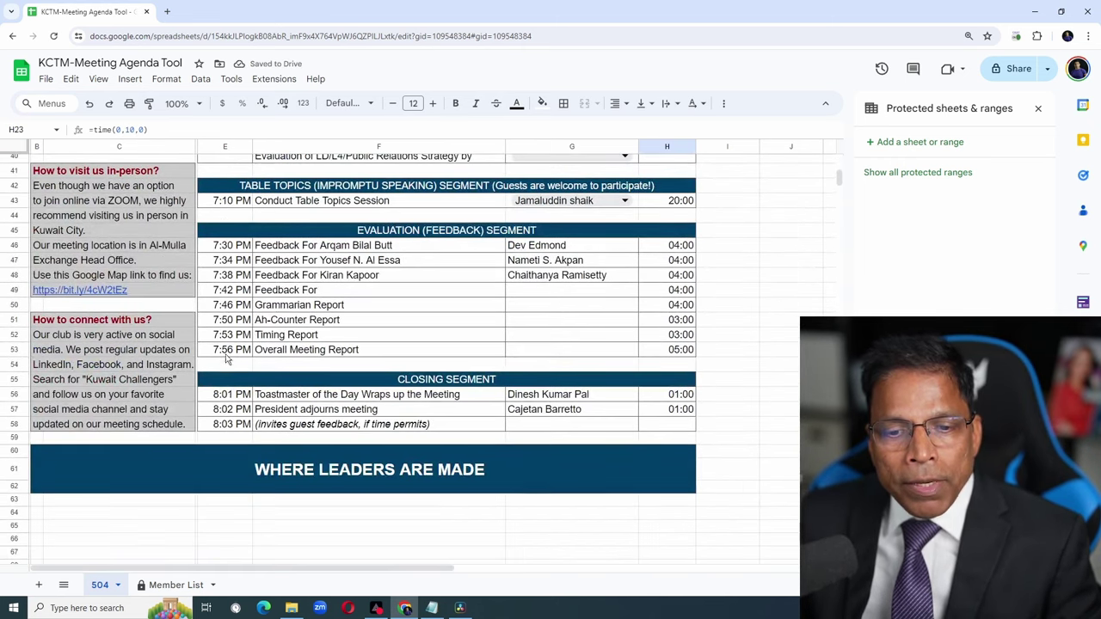
click(226, 424)
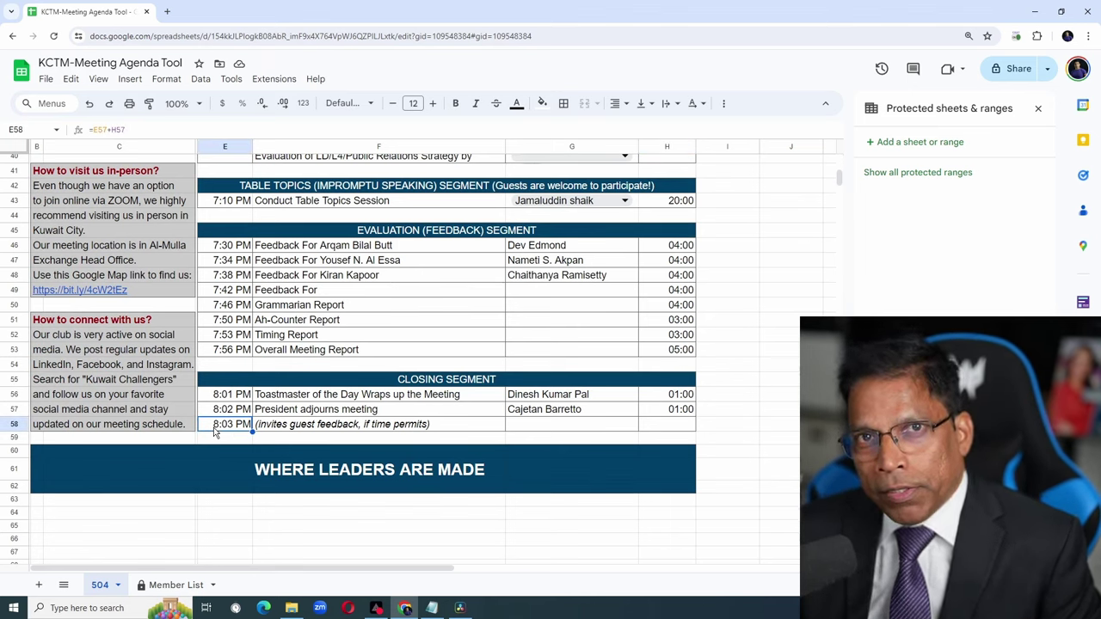
scroll(215, 432, up, 10)
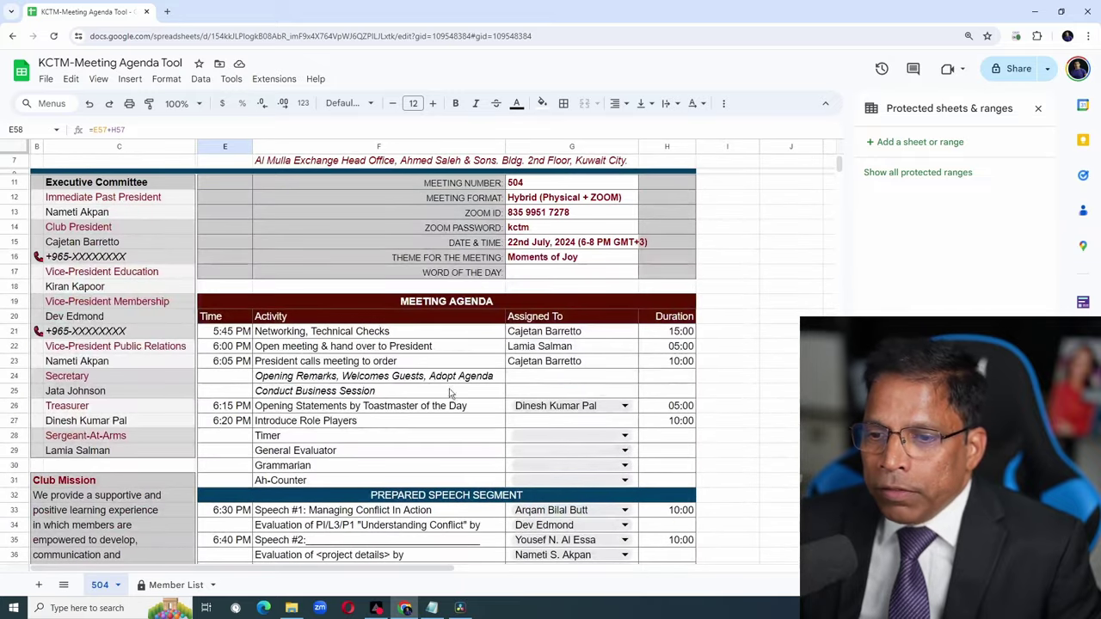
click(674, 348)
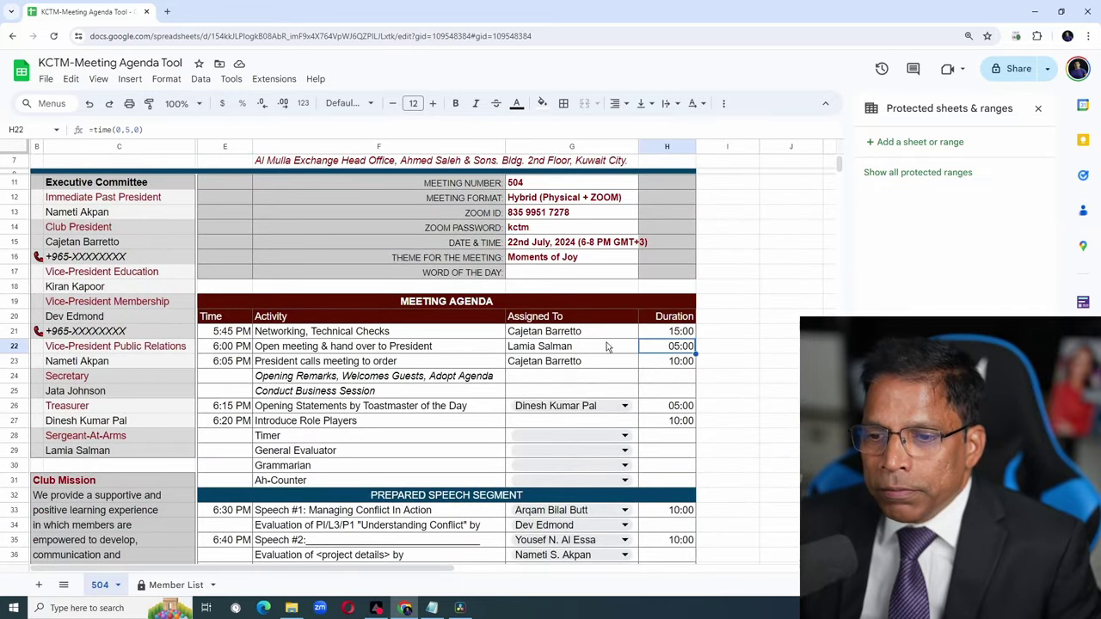
click(125, 129)
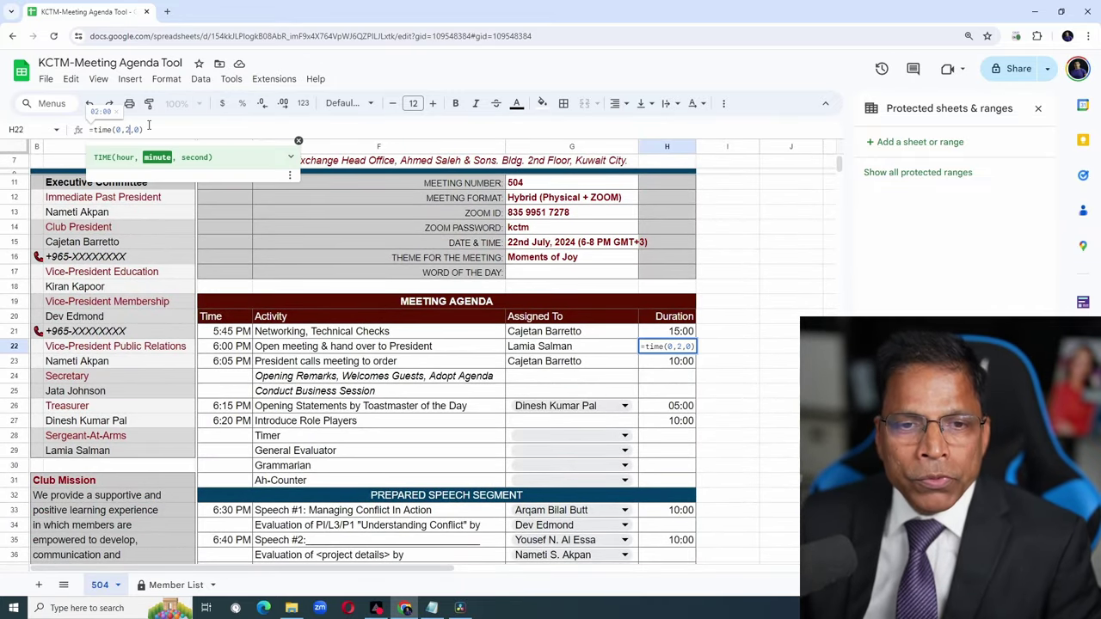
key(Return)
scroll(184, 301, up, 2)
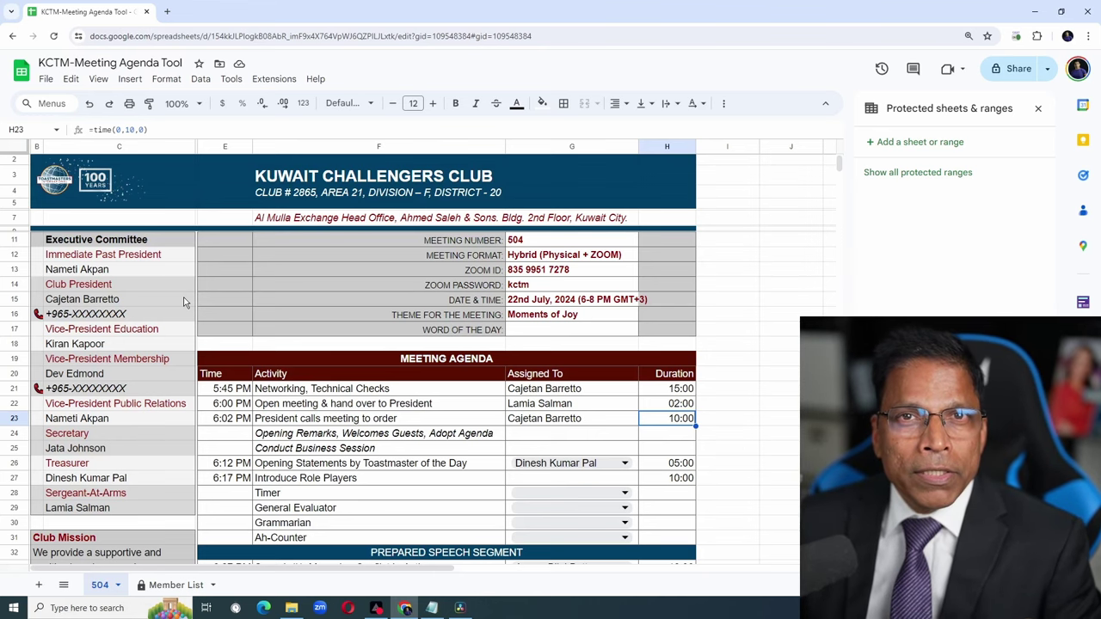
Step: Start protecting sheet 504 with the Except certain cells option enabled
right_click(97, 590)
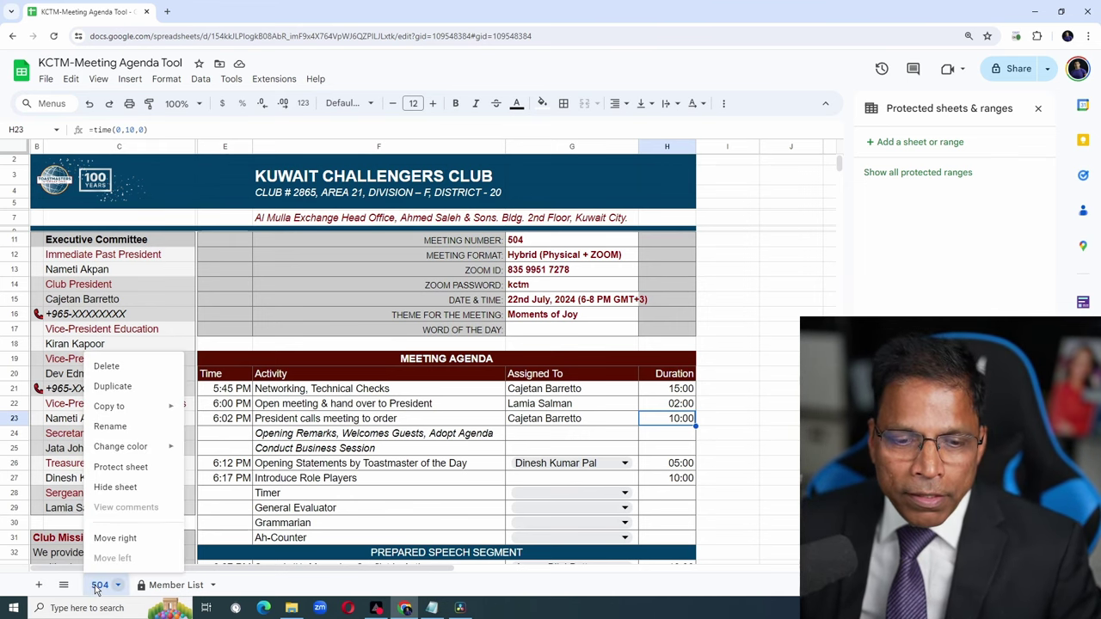
click(126, 470)
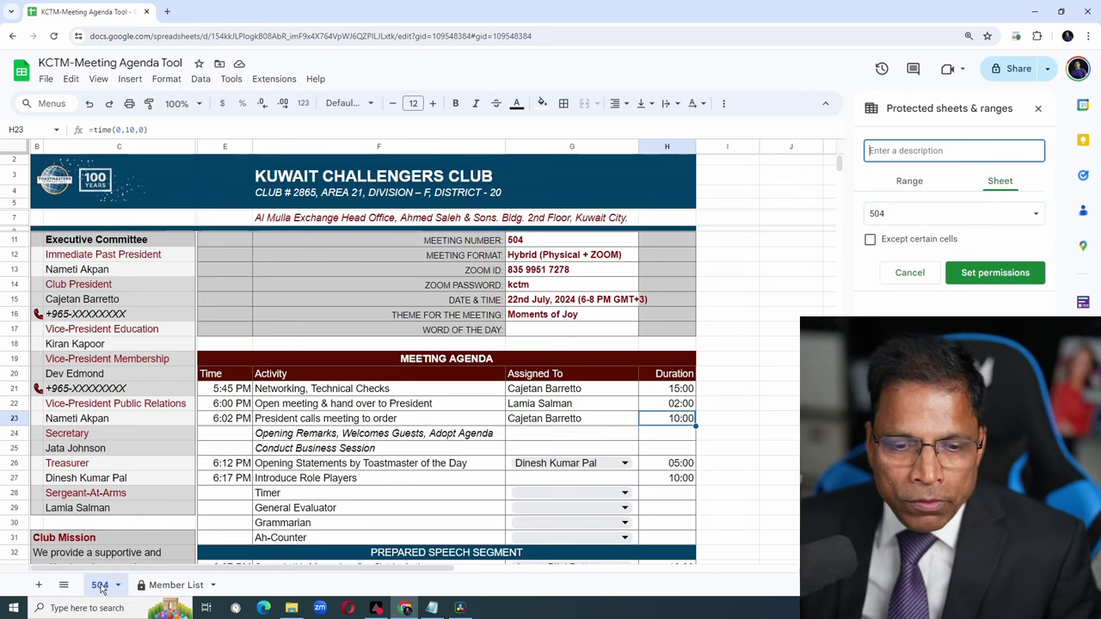
click(847, 249)
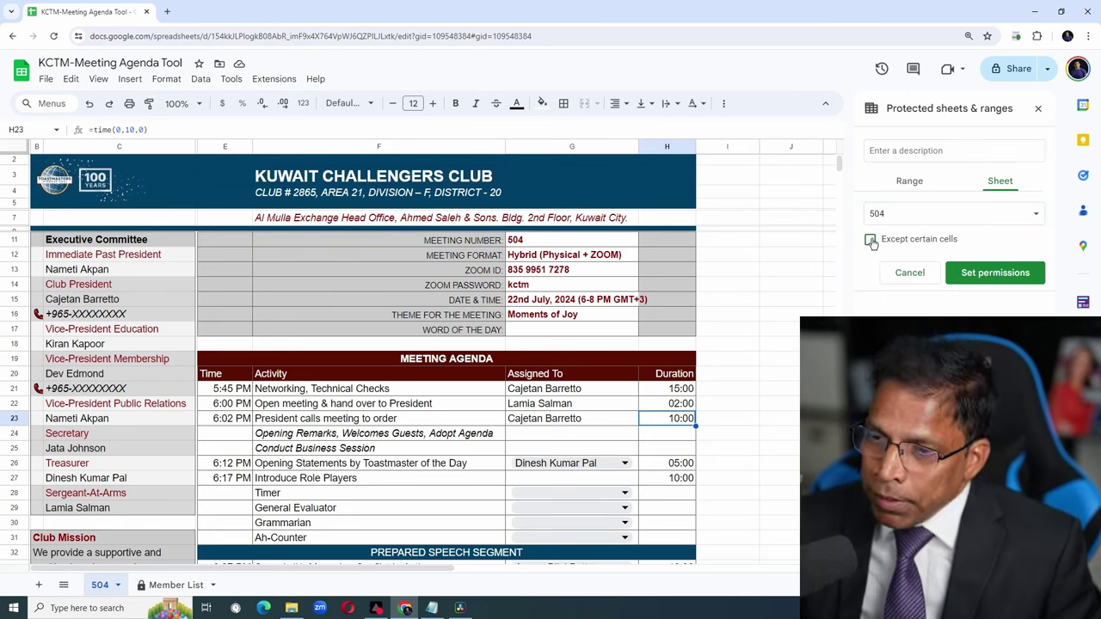
click(871, 240)
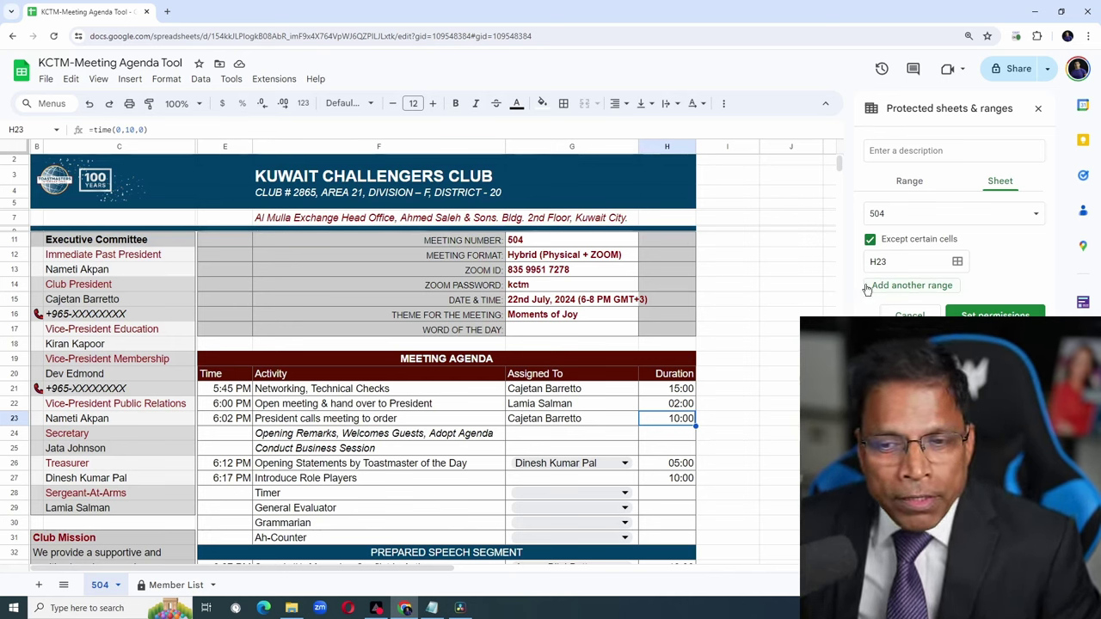
drag(559, 316, 563, 332)
scroll(541, 327, down, 2)
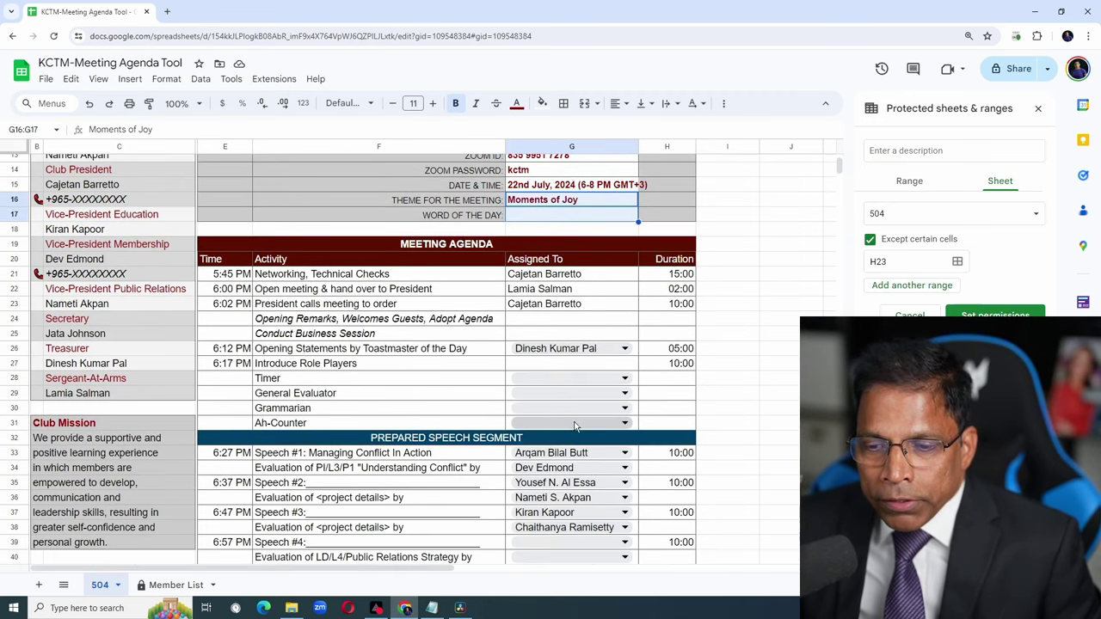
scroll(585, 421, down, 1)
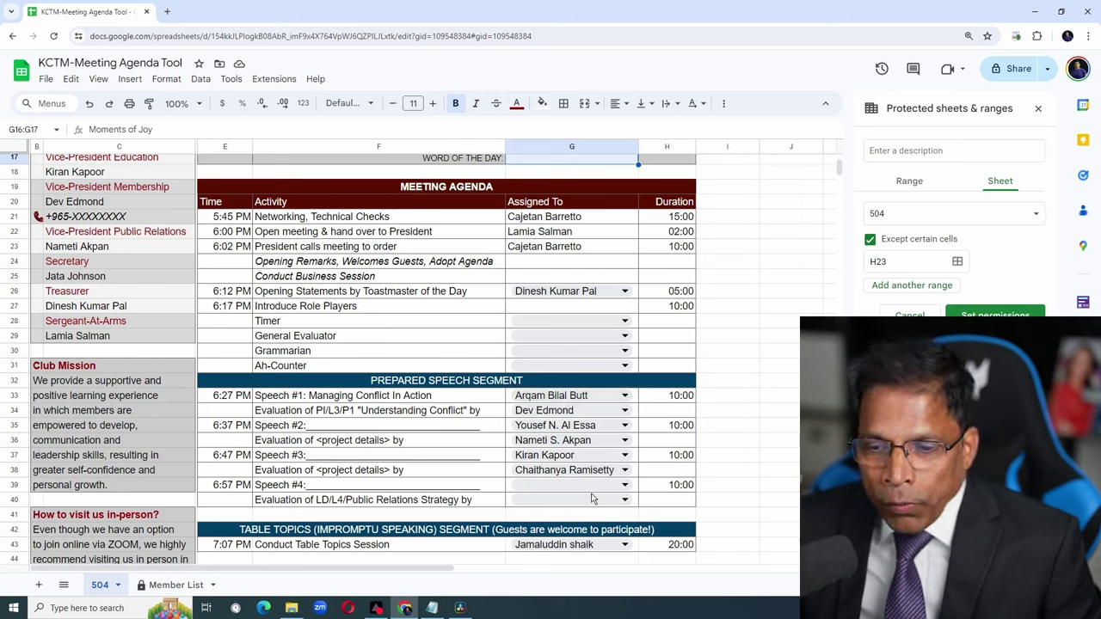
click(301, 399)
drag(301, 398, 308, 505)
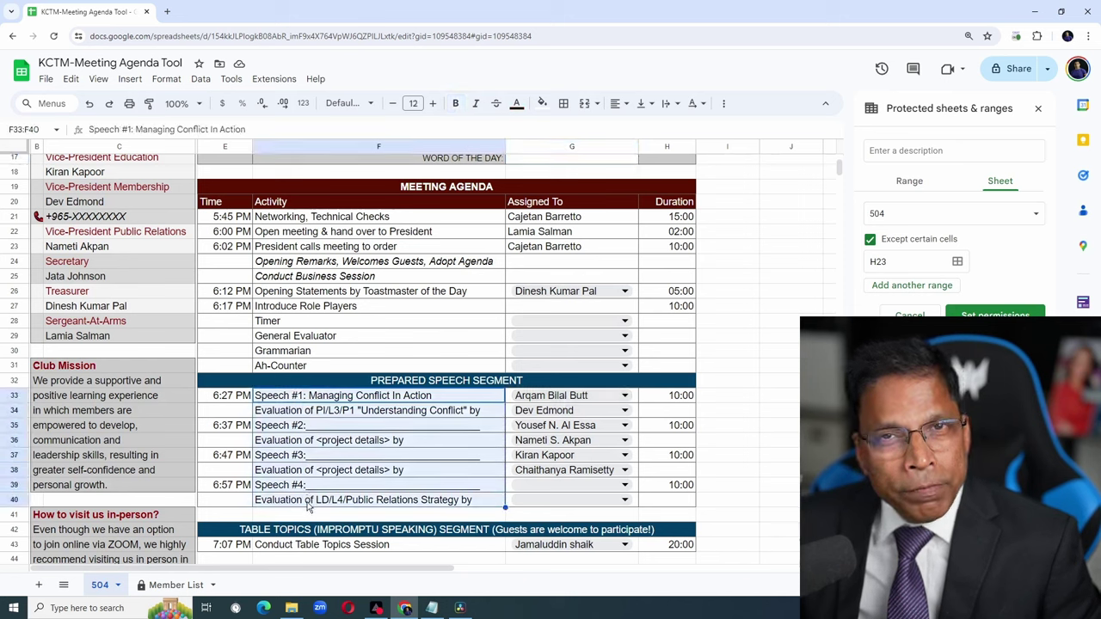
scroll(569, 434, down, 2)
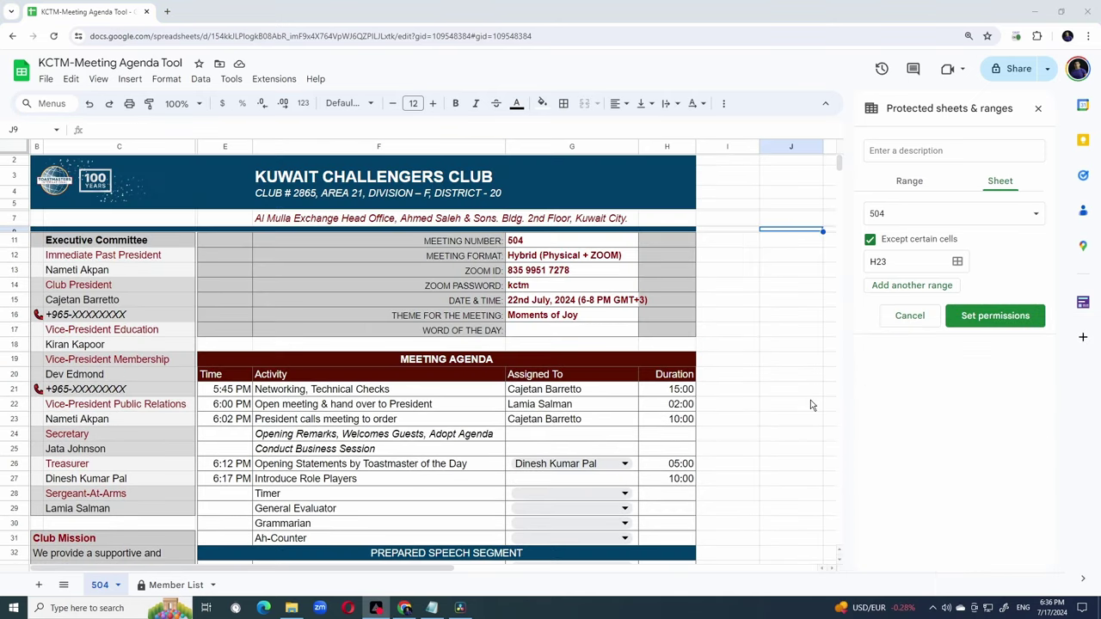
Step: Replace the default H23 exception with G16:G17 and add G26 as editable ranges
click(896, 264)
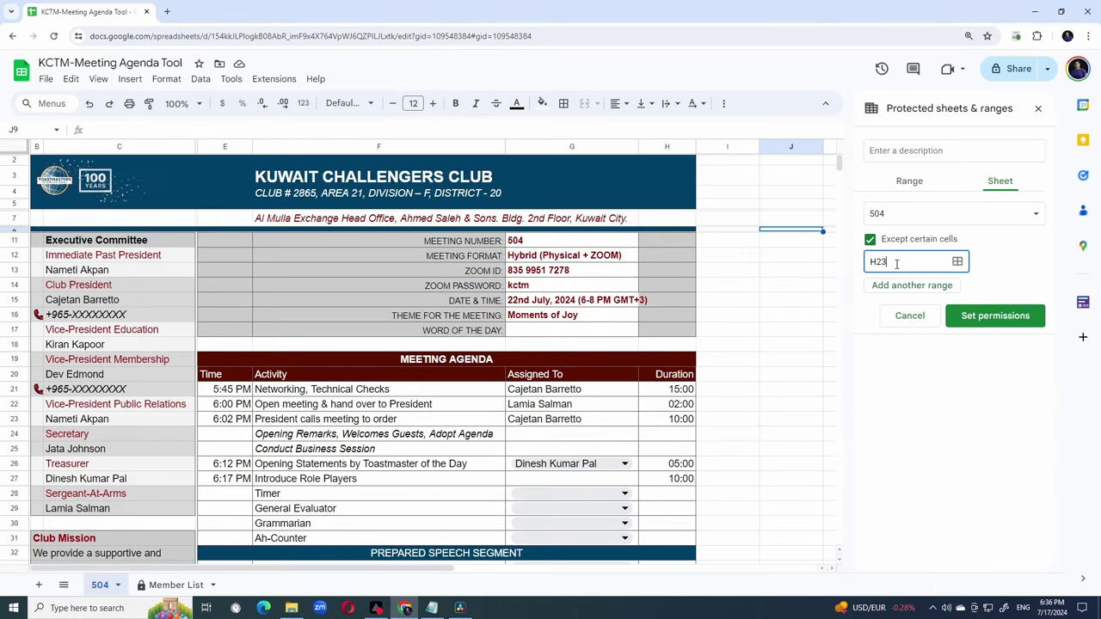
key(BackSpace)
key(BackSpace)
key(BackSpace)
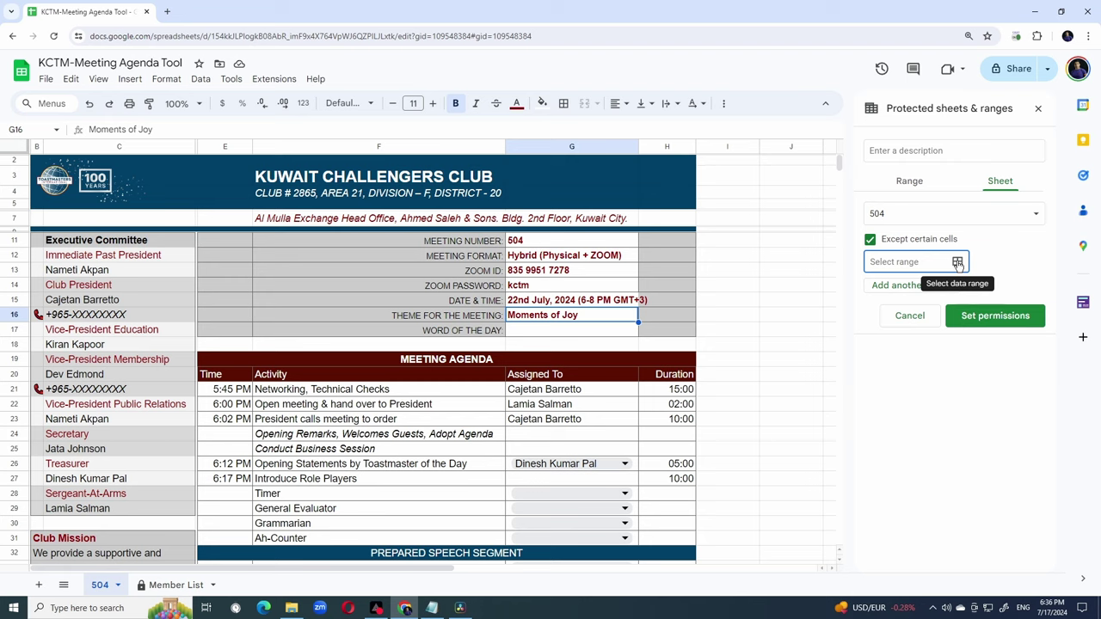
click(957, 263)
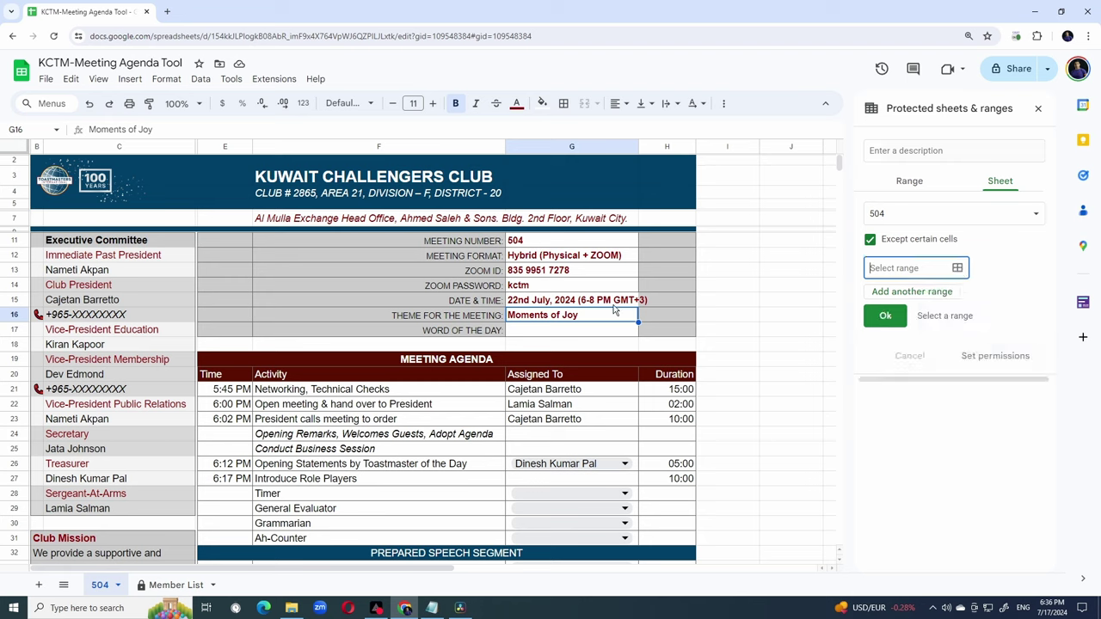
click(553, 320)
drag(552, 326, 553, 335)
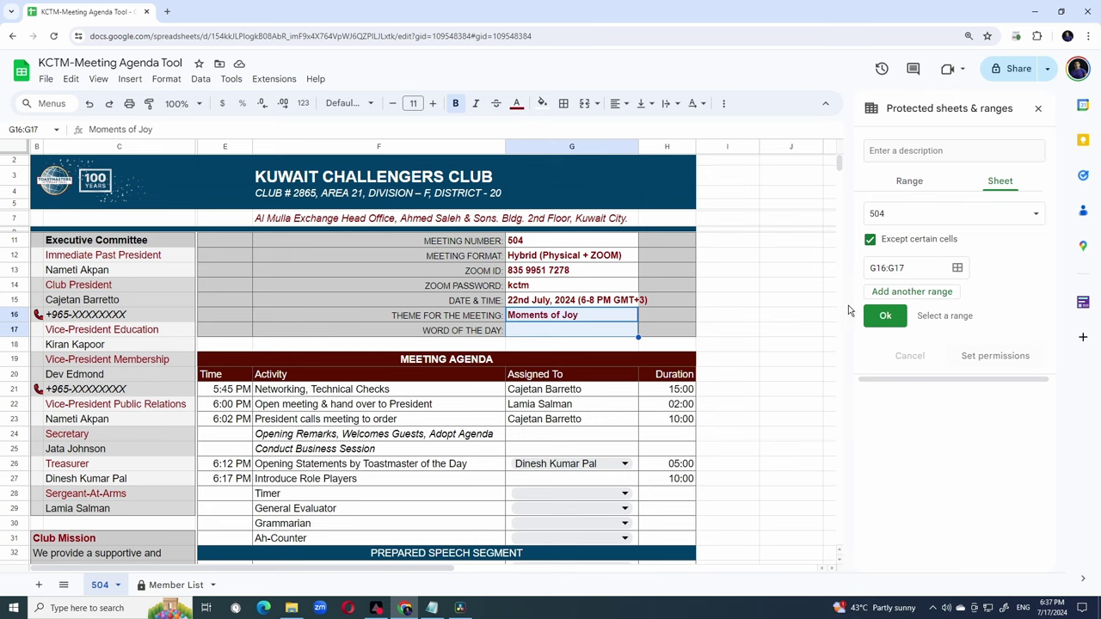
click(885, 316)
scroll(568, 358, down, 2)
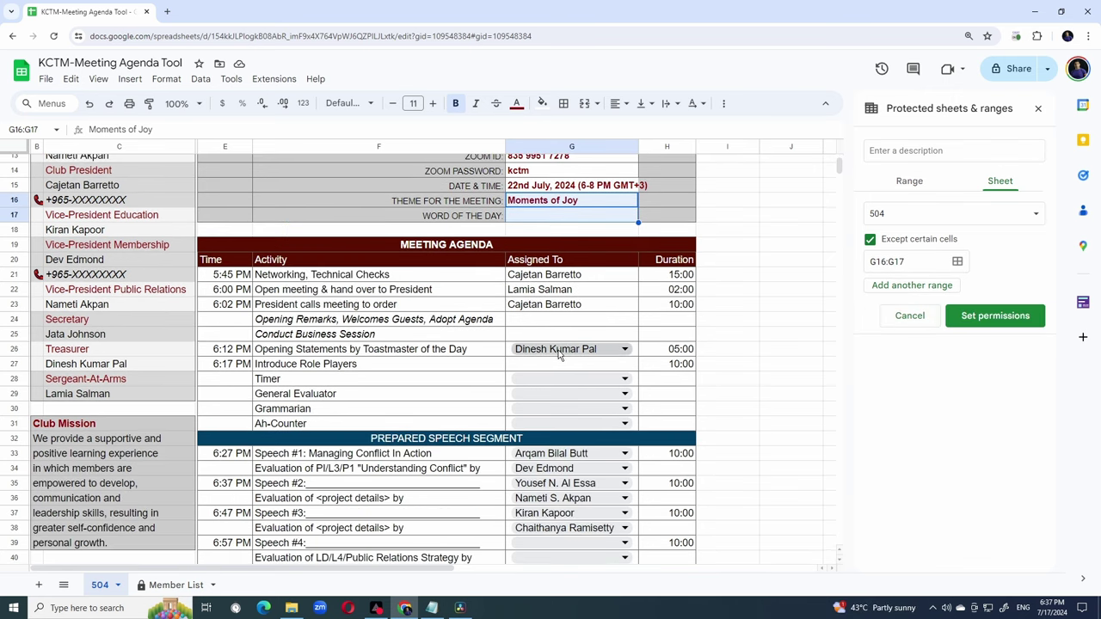
click(895, 287)
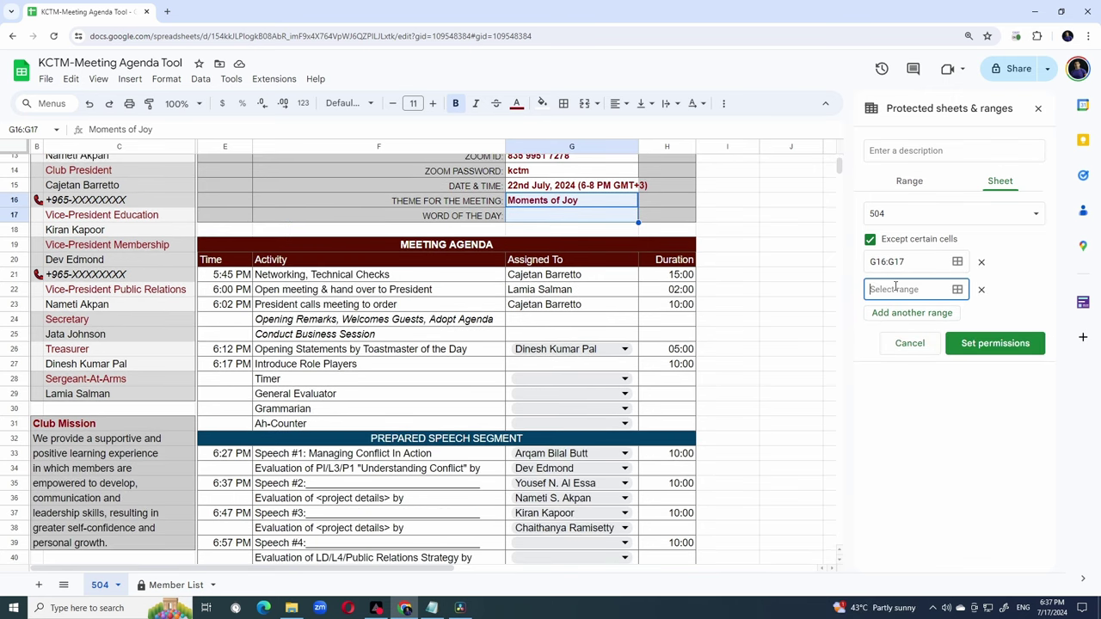
click(958, 289)
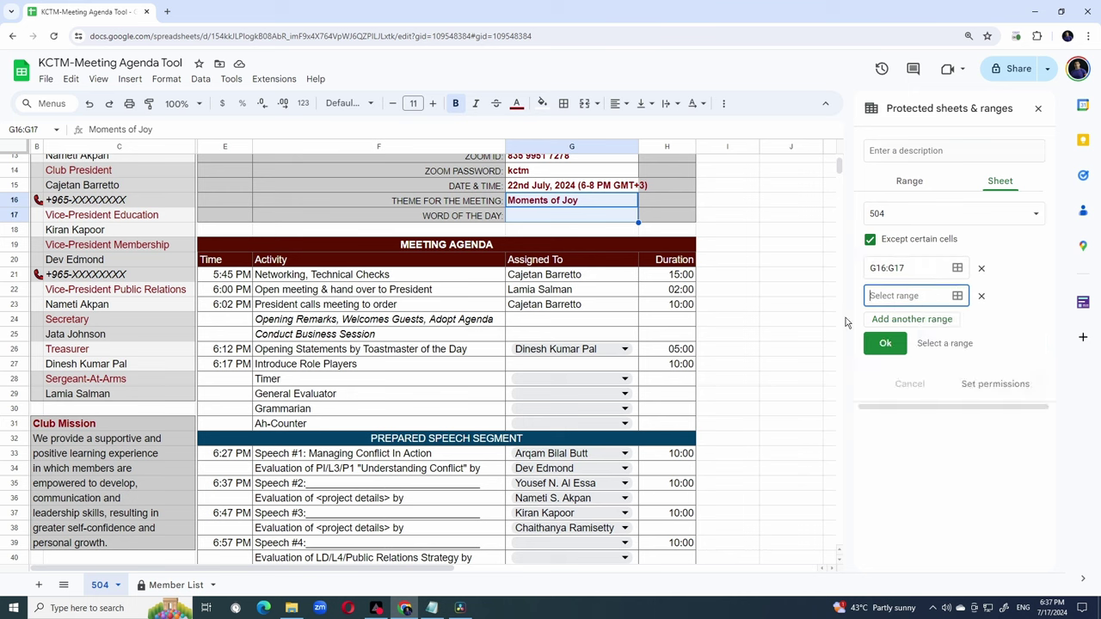
click(600, 353)
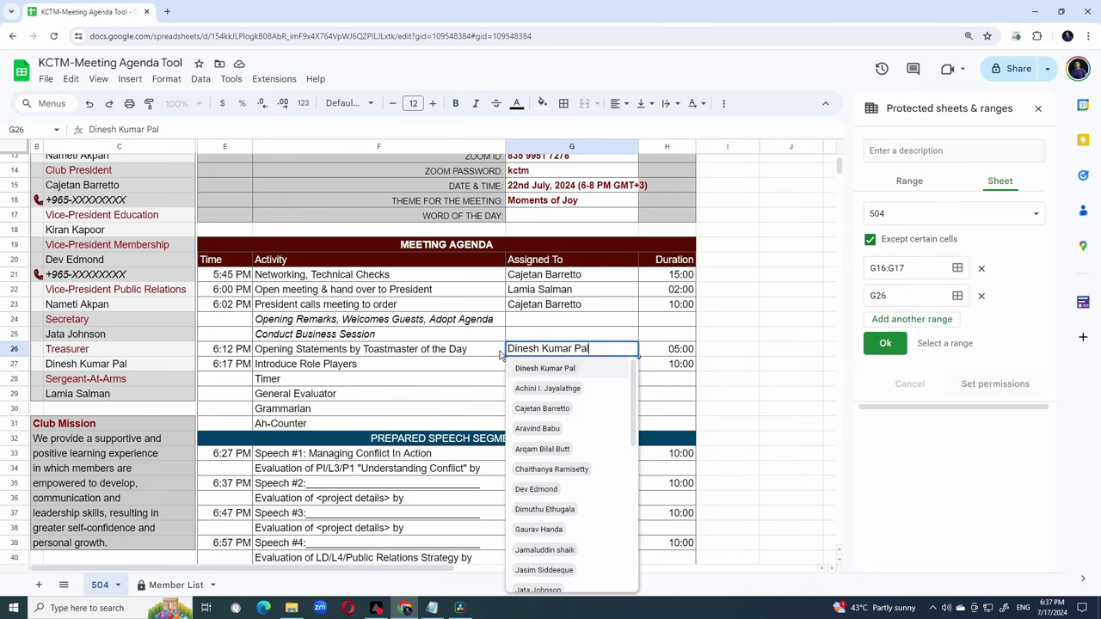
Step: Add G28:G31, F33:F40, G33:G40 and G43 as further editable exception ranges
click(912, 319)
click(791, 364)
drag(510, 380, 511, 425)
click(909, 349)
scroll(728, 434, down, 2)
drag(293, 397, 297, 502)
click(892, 375)
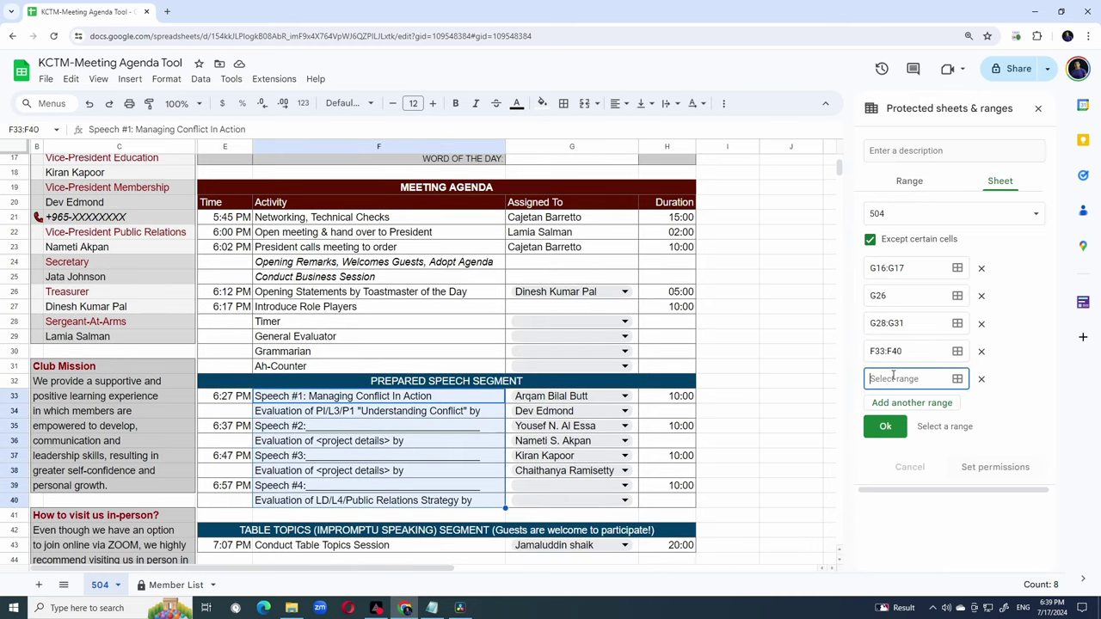
drag(516, 397, 513, 501)
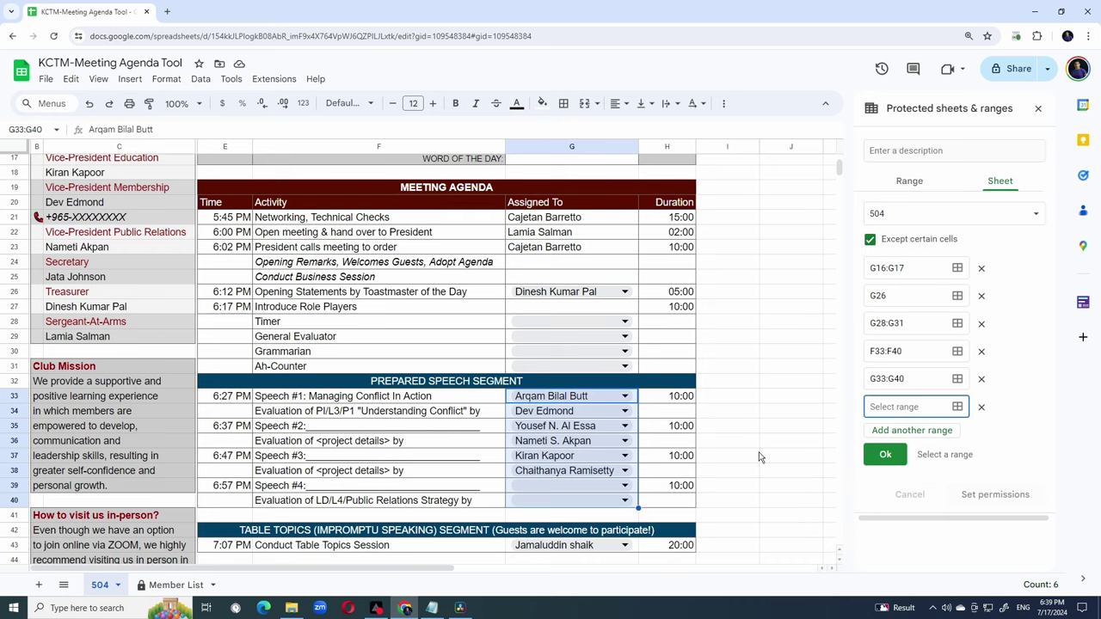
scroll(551, 462, down, 4)
click(510, 438)
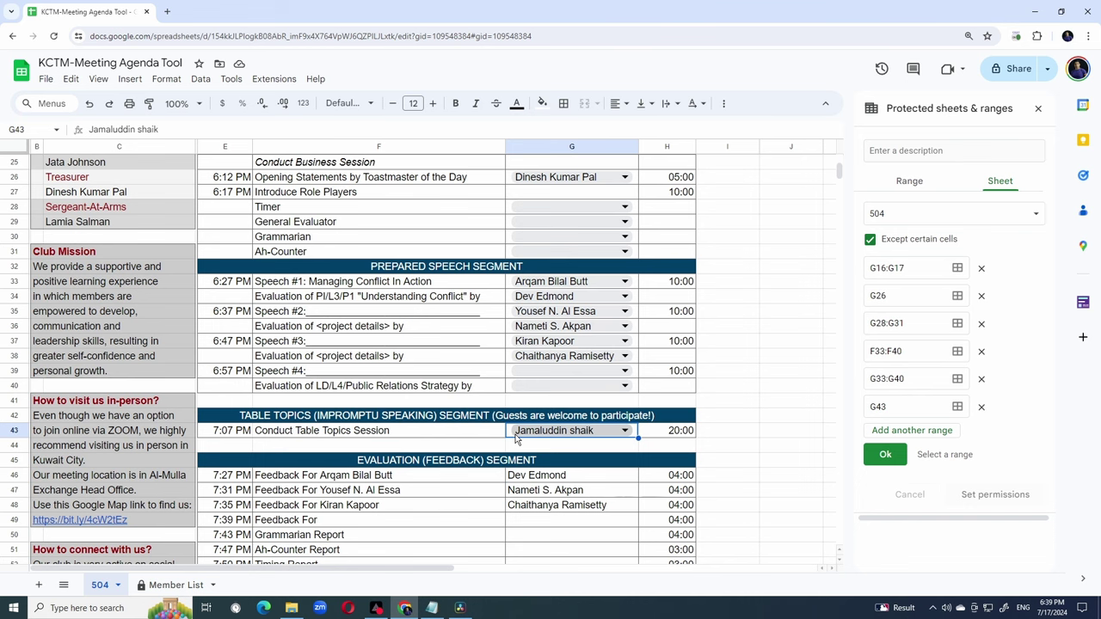
Step: Confirm the six exceptions and restrict sheet 504 editing to a custom list with two pasted members, without sharing
click(885, 454)
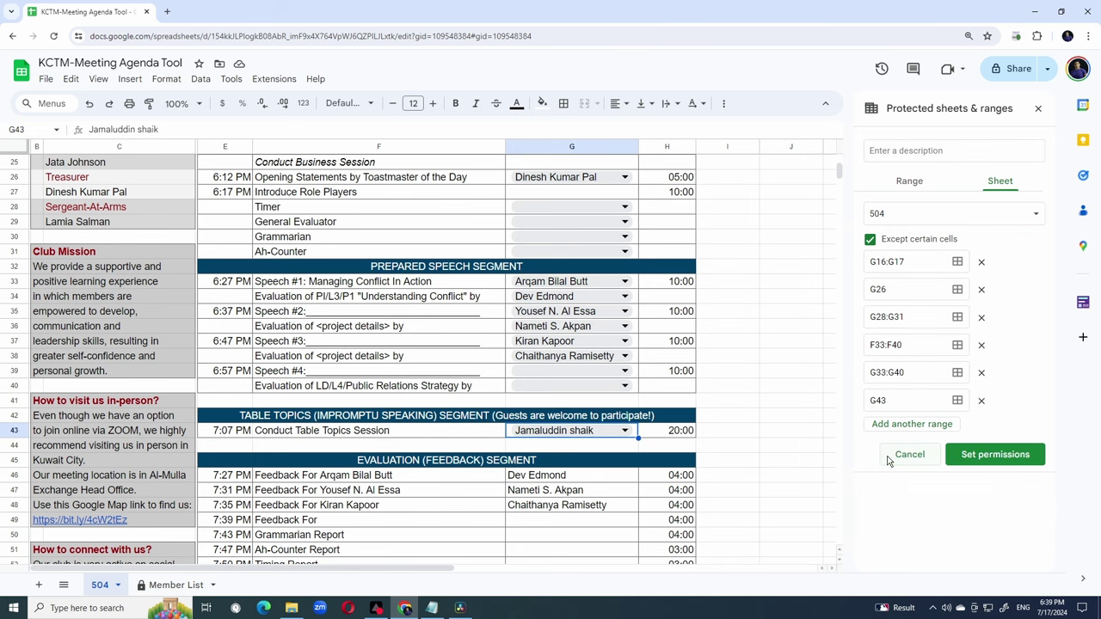
click(996, 454)
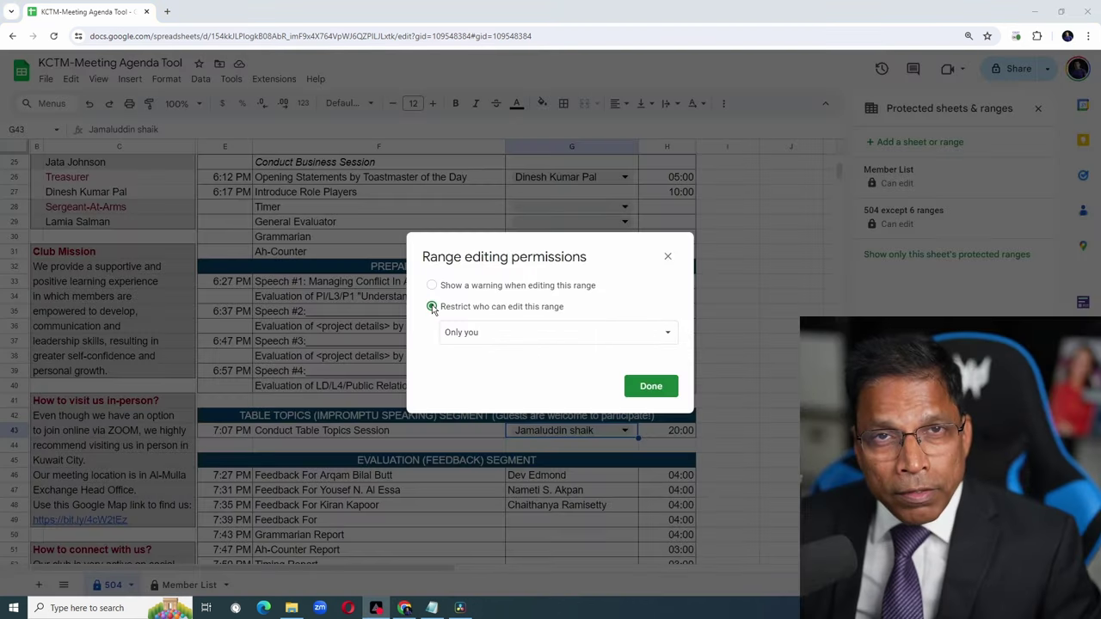
click(512, 332)
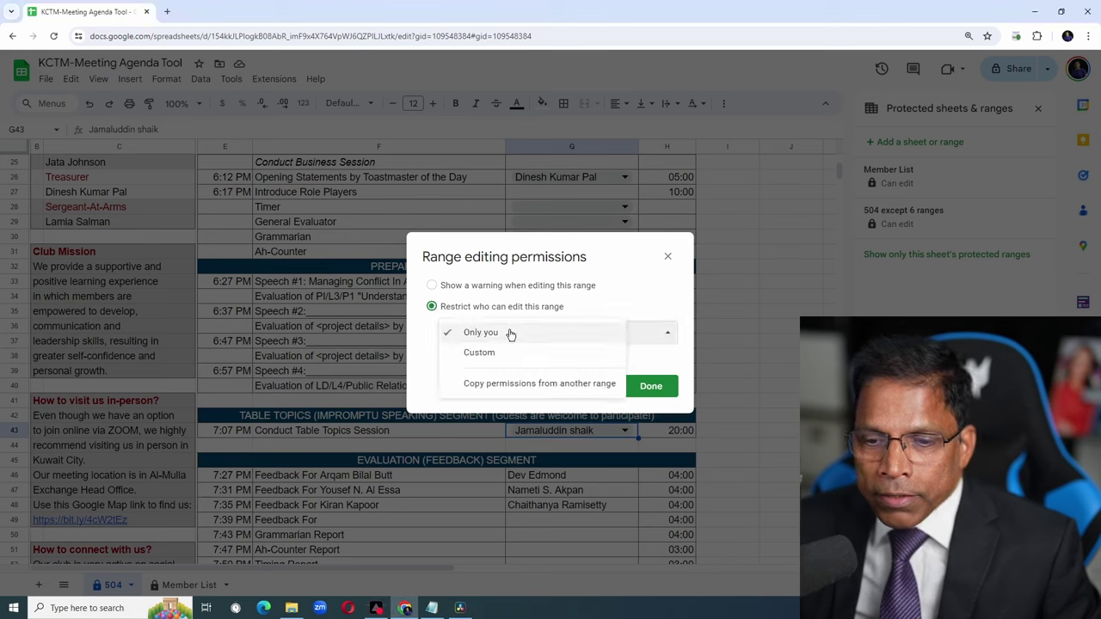
click(489, 352)
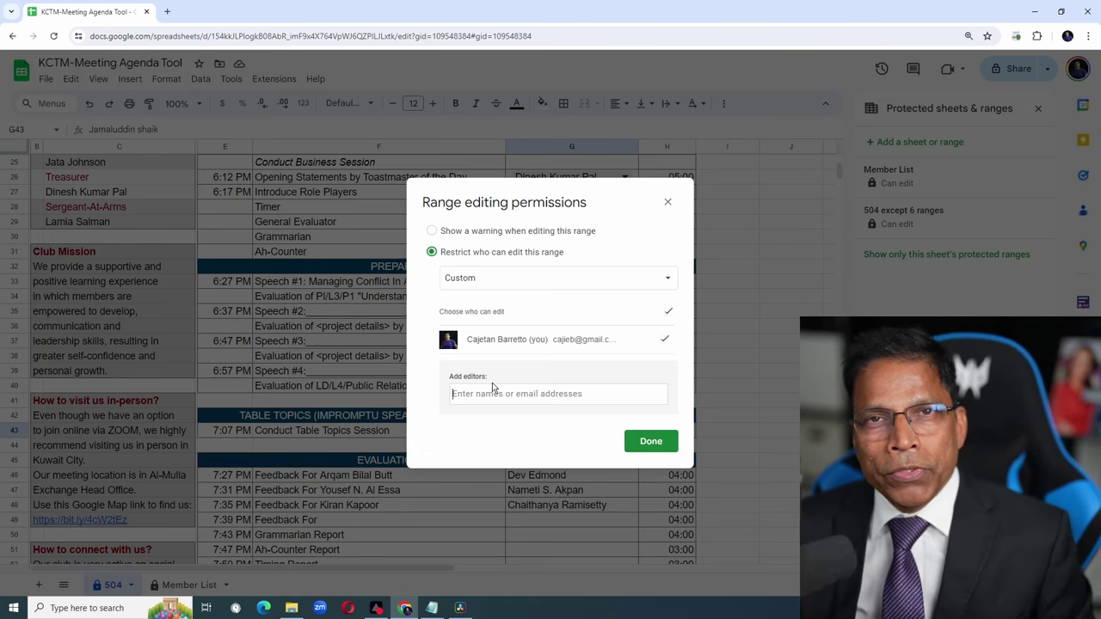
click(492, 387)
key(ctrl+v)
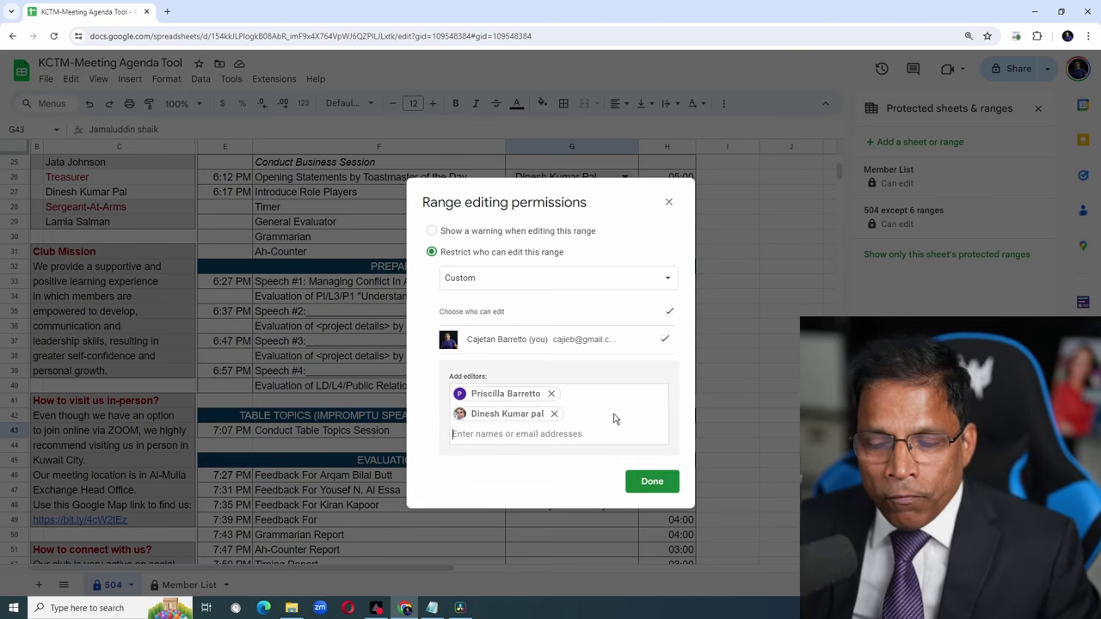
click(651, 483)
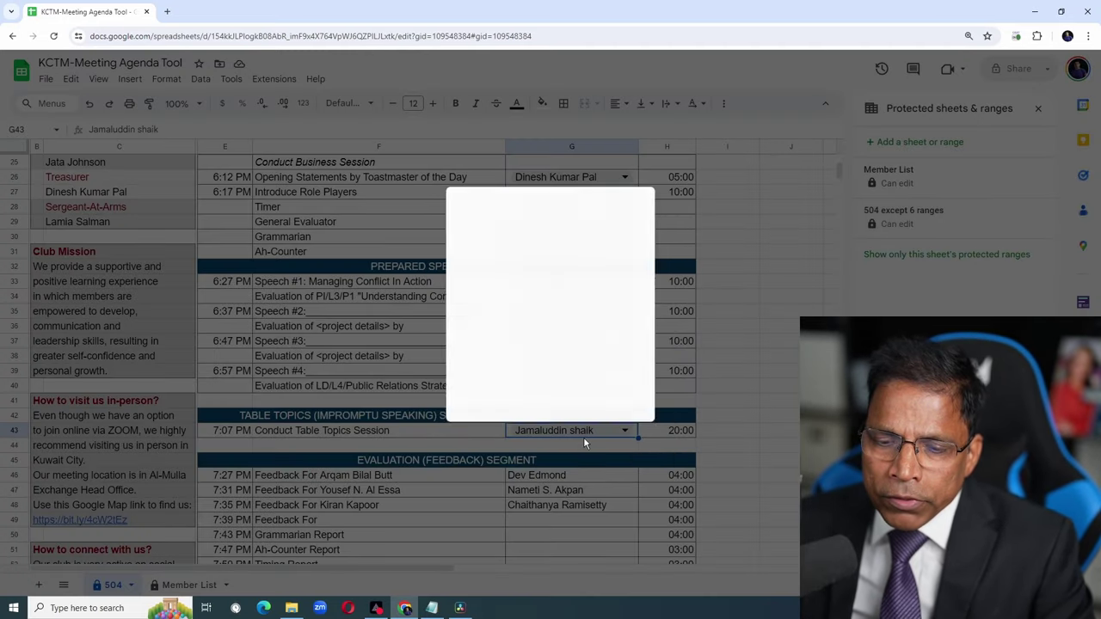
click(574, 433)
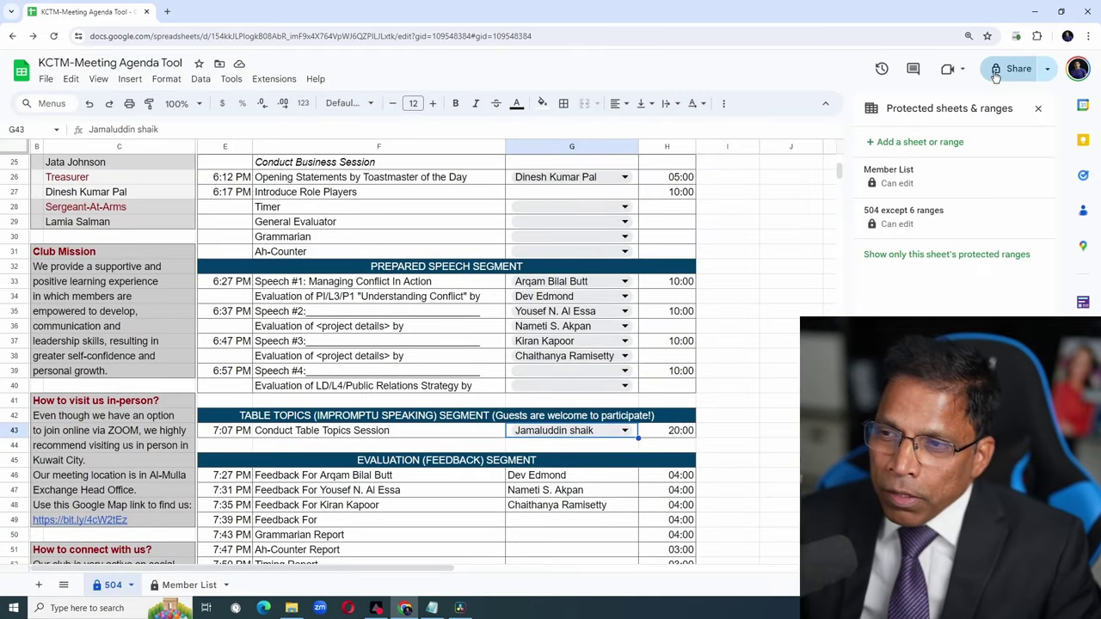
Step: Share the spreadsheet with three members as editors with a welcome message to the Challengers, and copy its link
click(1018, 68)
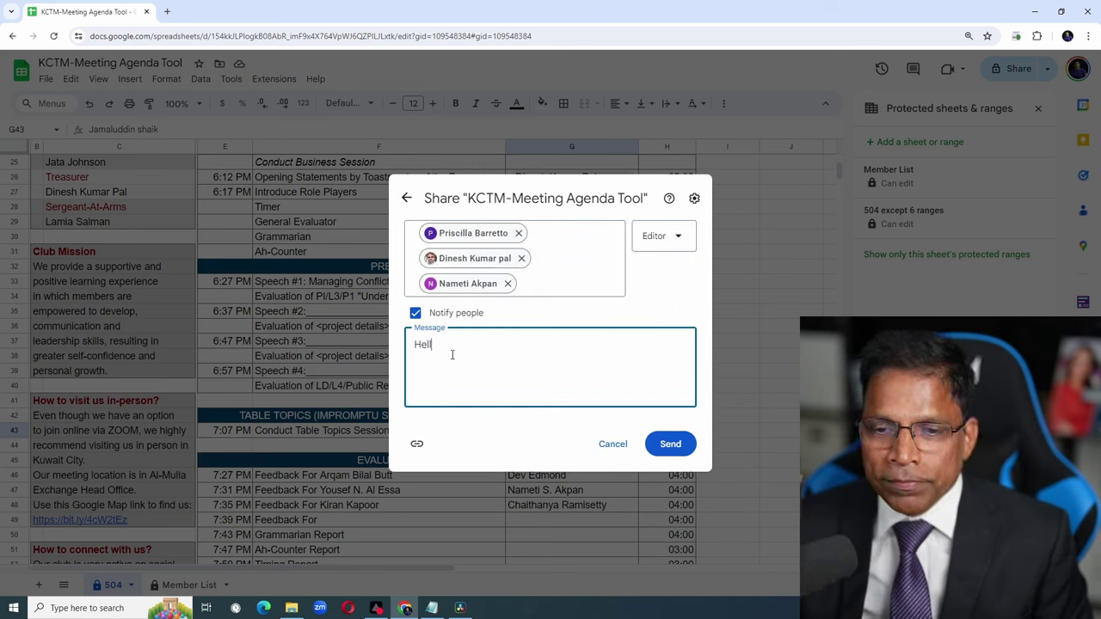
text(o Challengers!)
key(Return)
text(Welcome to our new Ag)
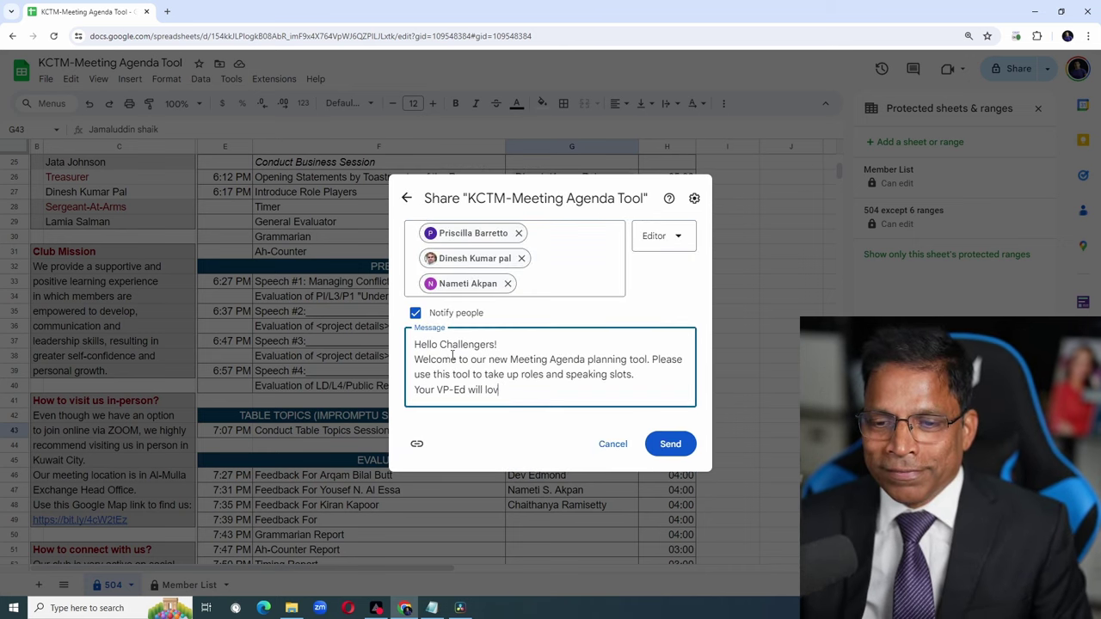
text(!!!)
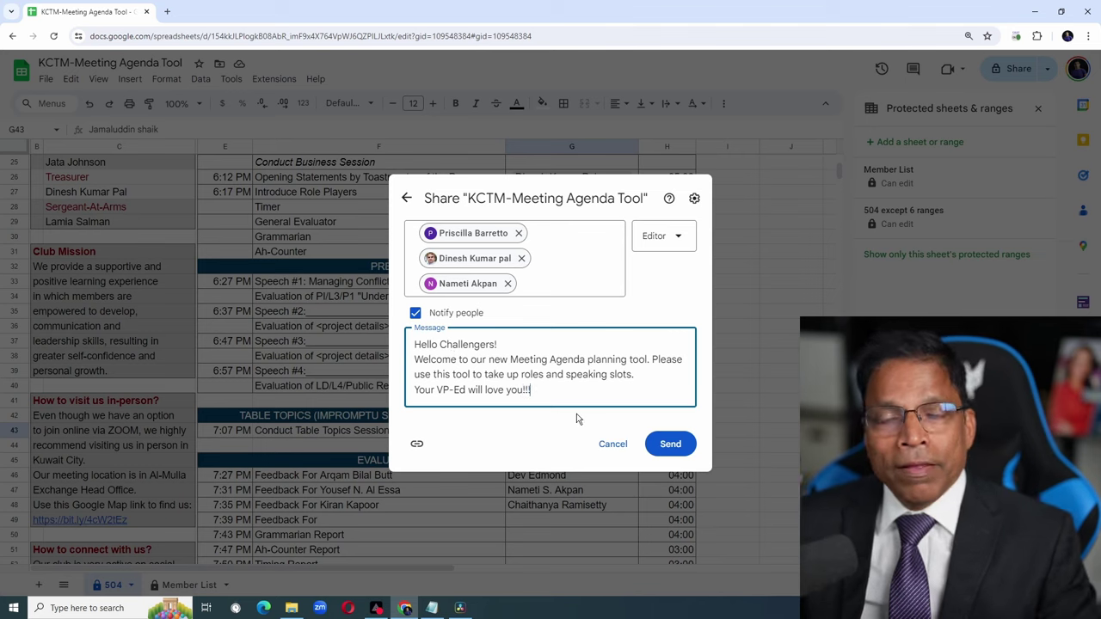
click(668, 445)
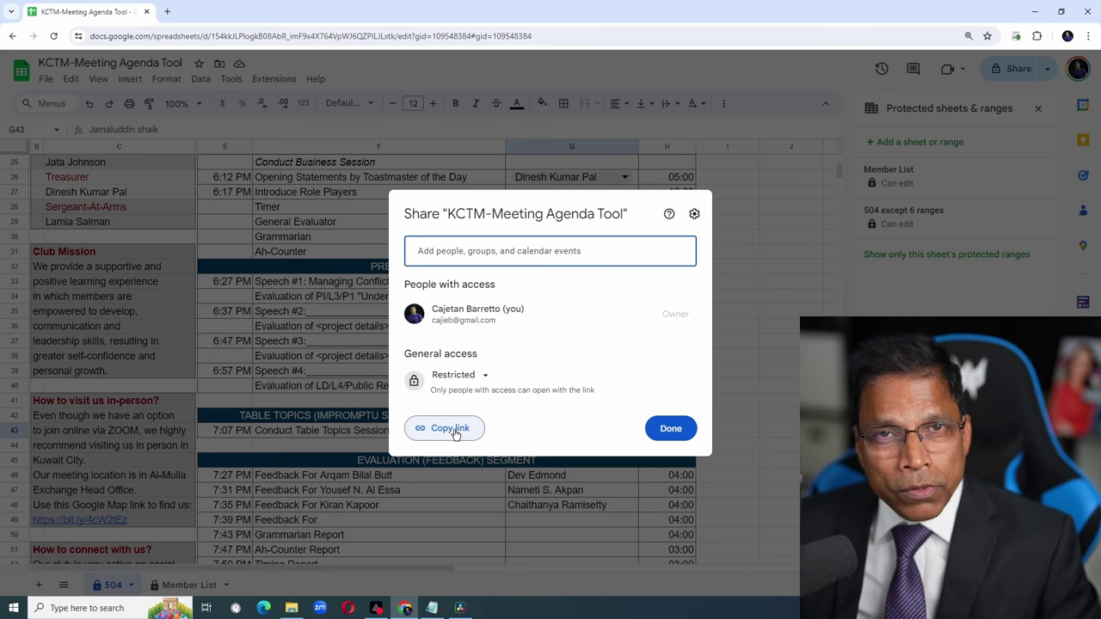
click(456, 434)
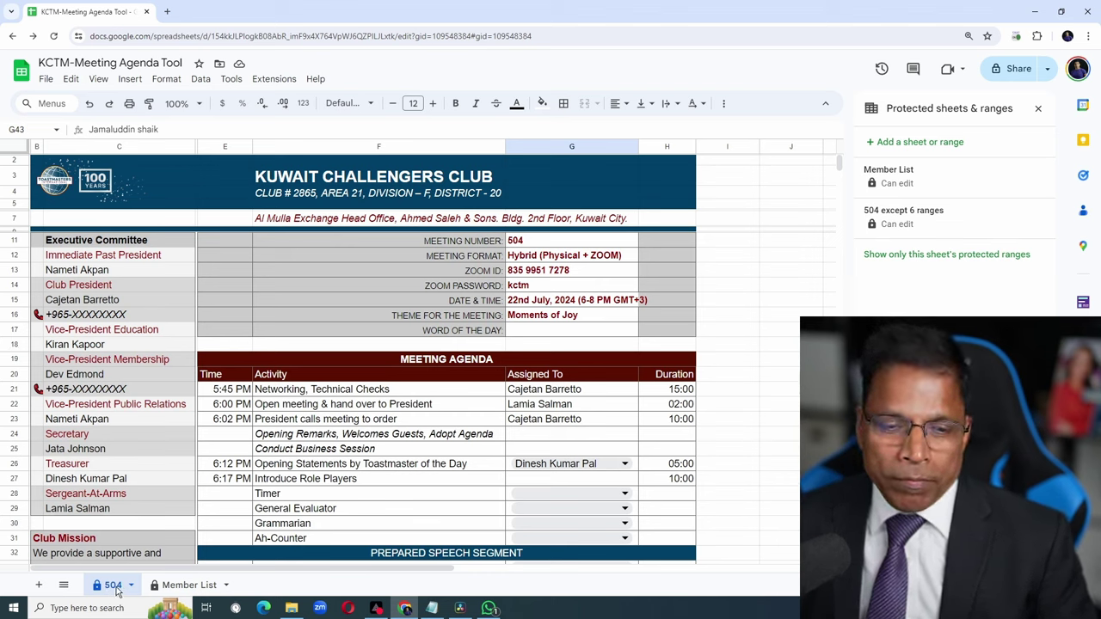
Step: Duplicate the 504 agenda sheet and rename the copy to 505
right_click(118, 590)
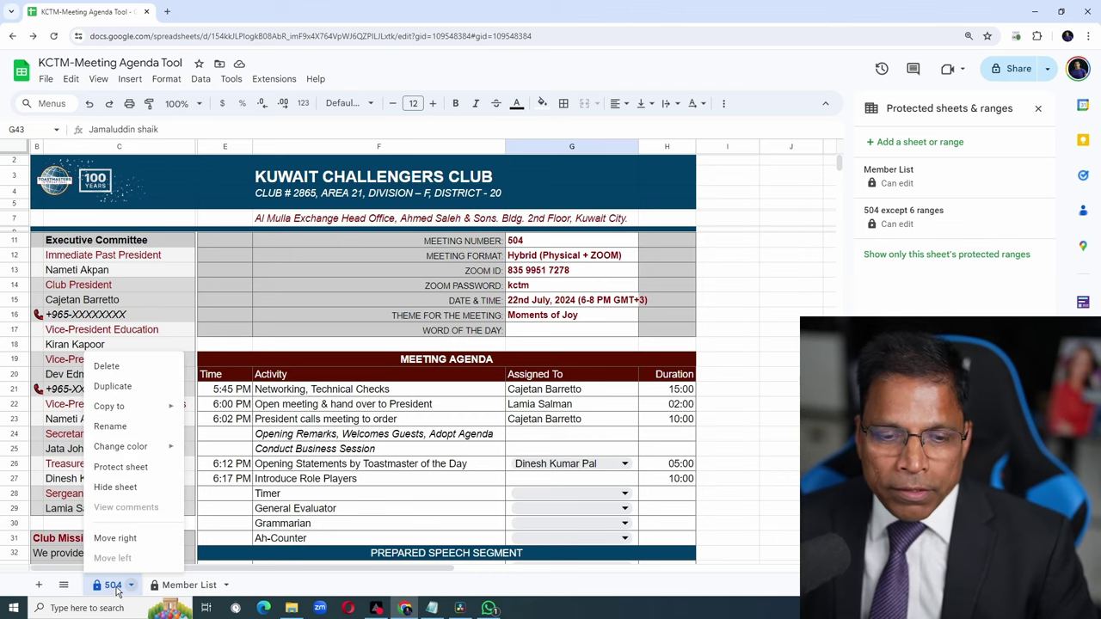
click(113, 386)
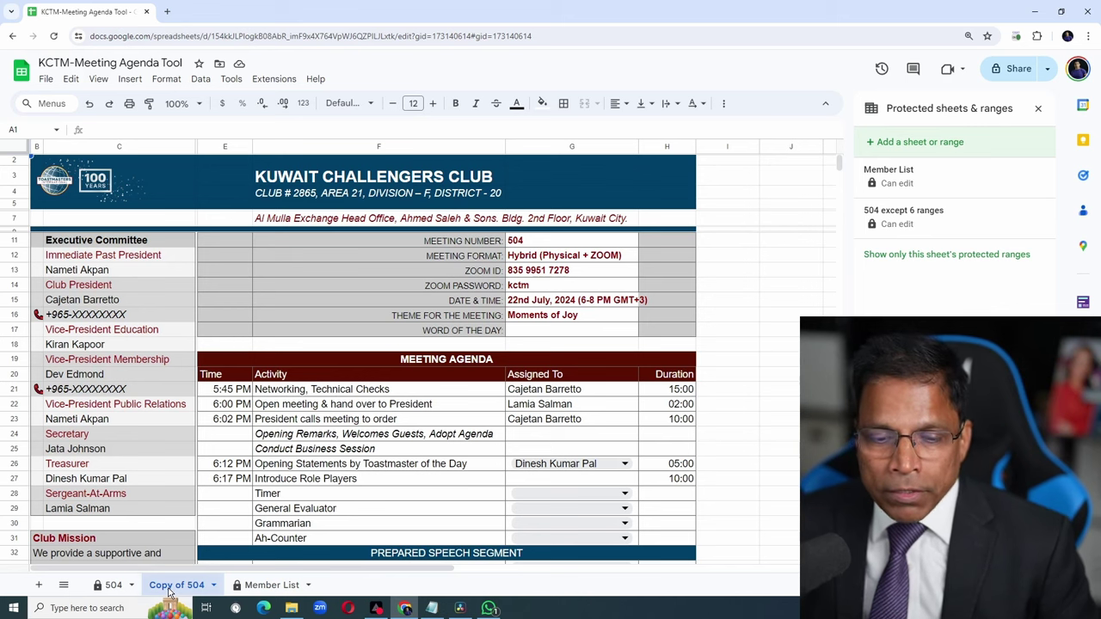
right_click(170, 591)
click(172, 429)
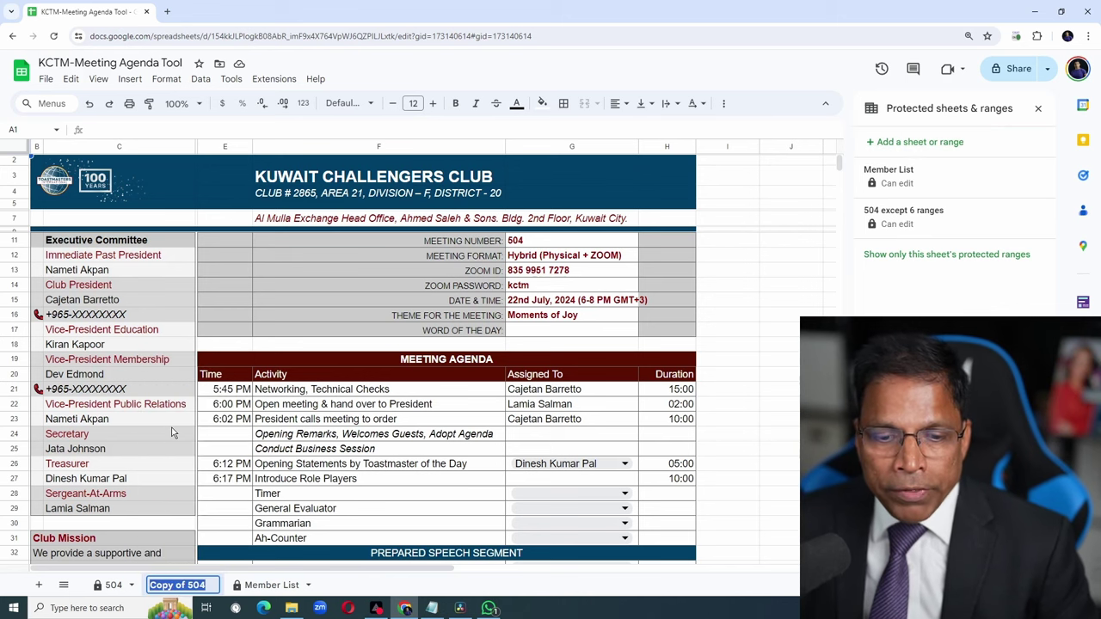
text(505)
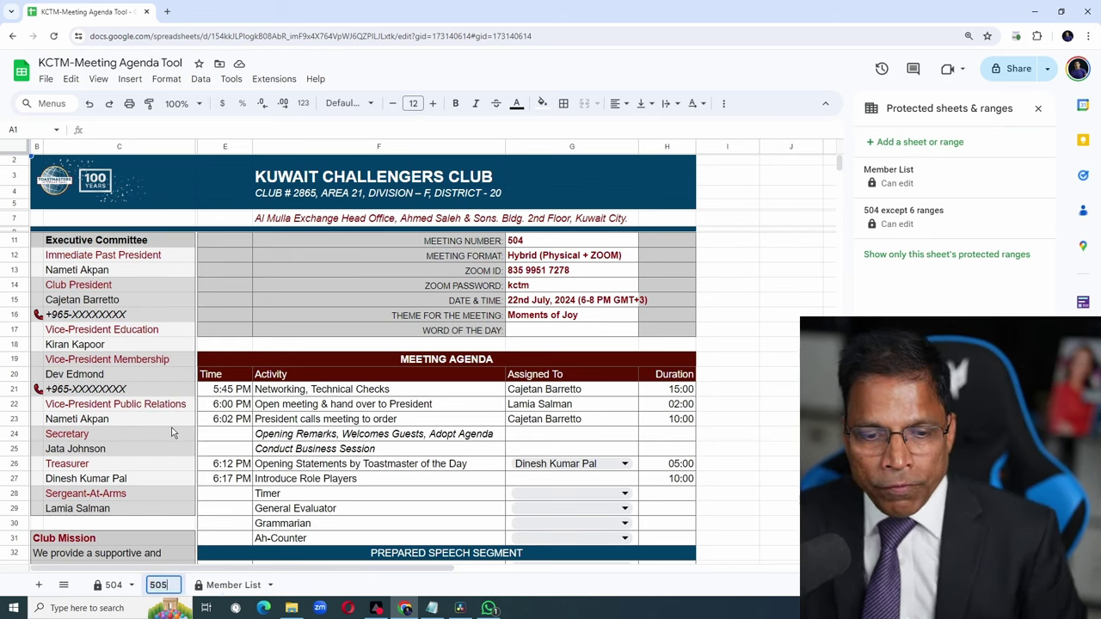
click(511, 465)
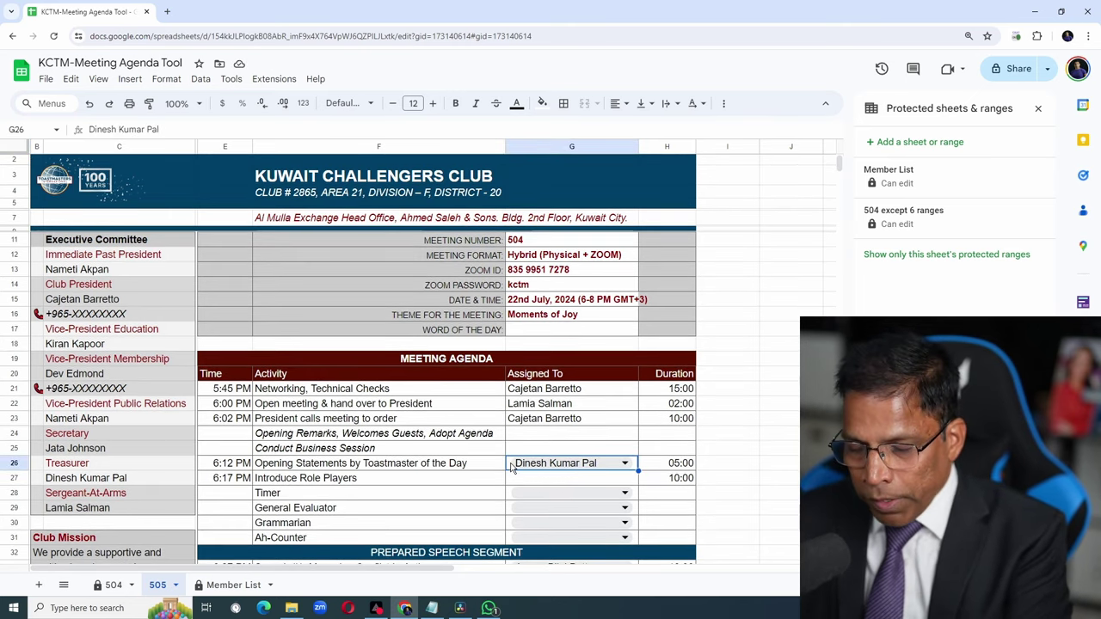
Step: Clear the Opening Statements name in G26 and the speaker and evaluator names in G33:G38
key(Delete)
scroll(511, 465, down, 4)
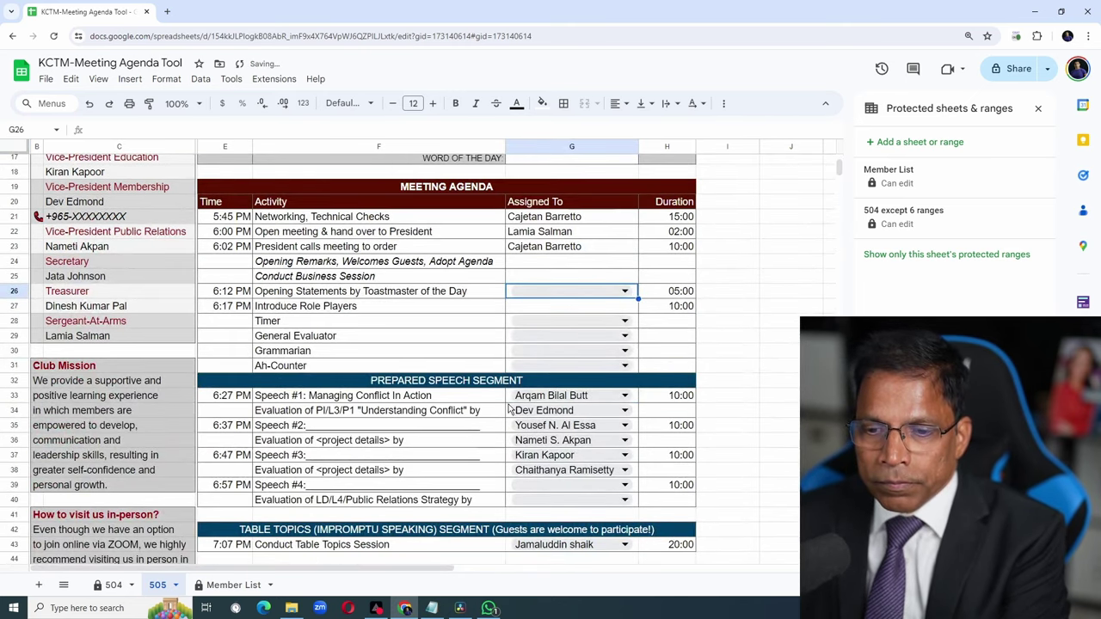
drag(511, 397, 514, 474)
key(Delete)
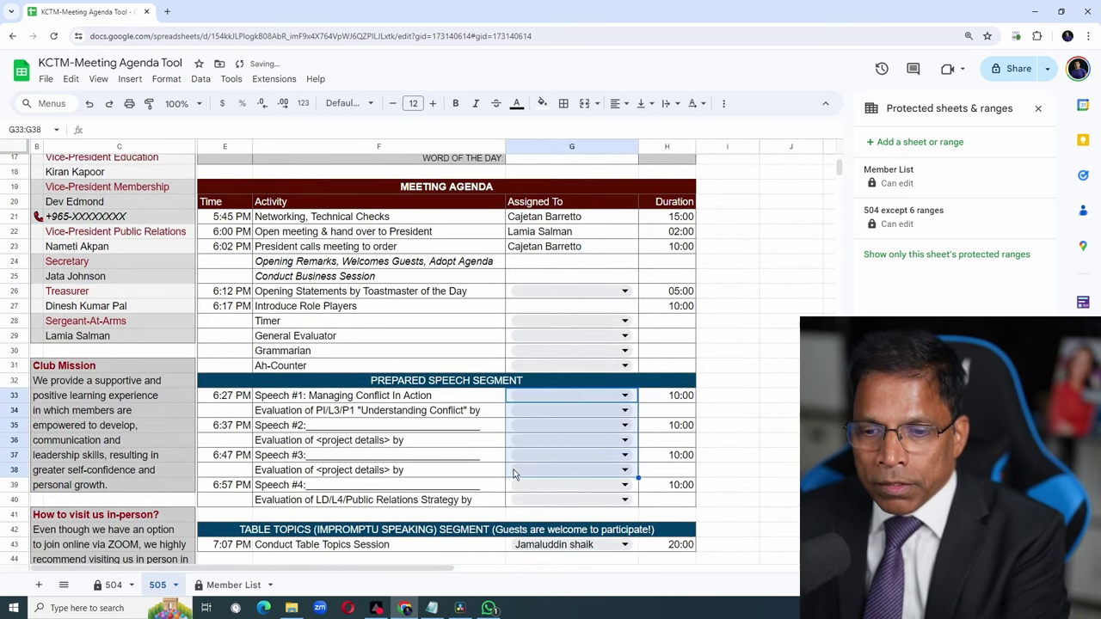
Step: Clear the Table Topics name in G43 and the meeting theme in G16:G17
scroll(513, 474, down, 4)
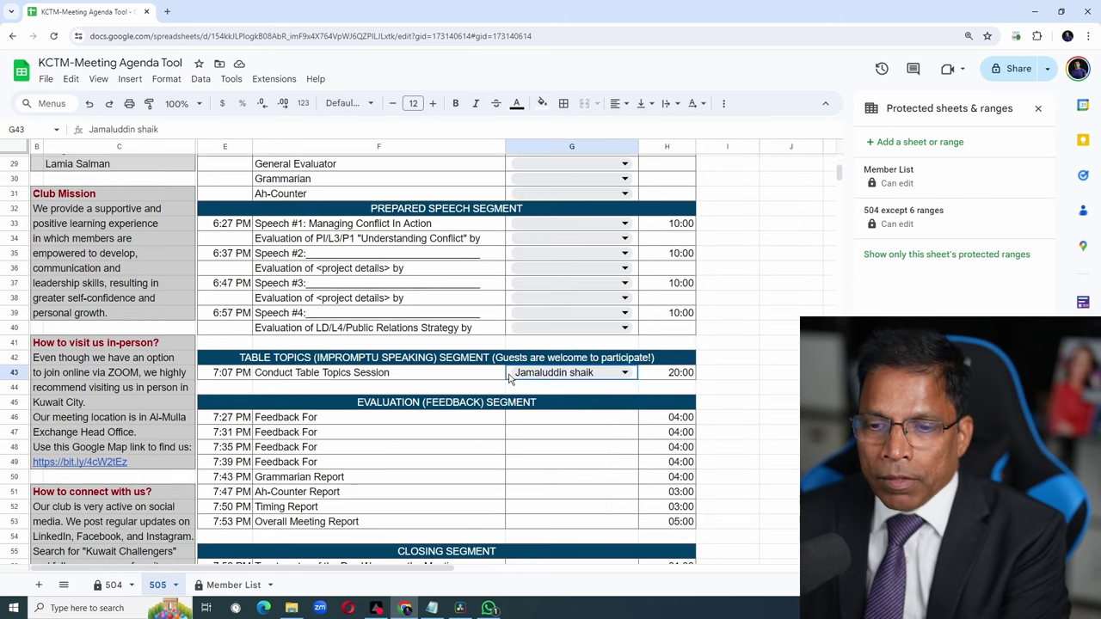
click(537, 376)
scroll(537, 376, up, 4)
key(Delete)
scroll(538, 376, up, 5)
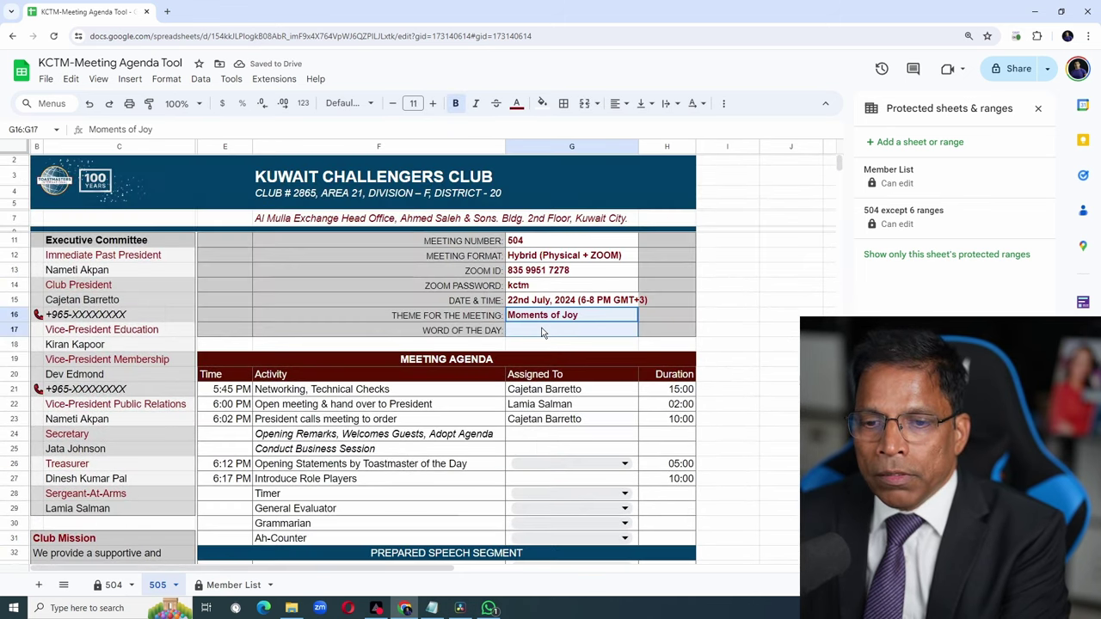
drag(542, 315, 542, 333)
key(Delete)
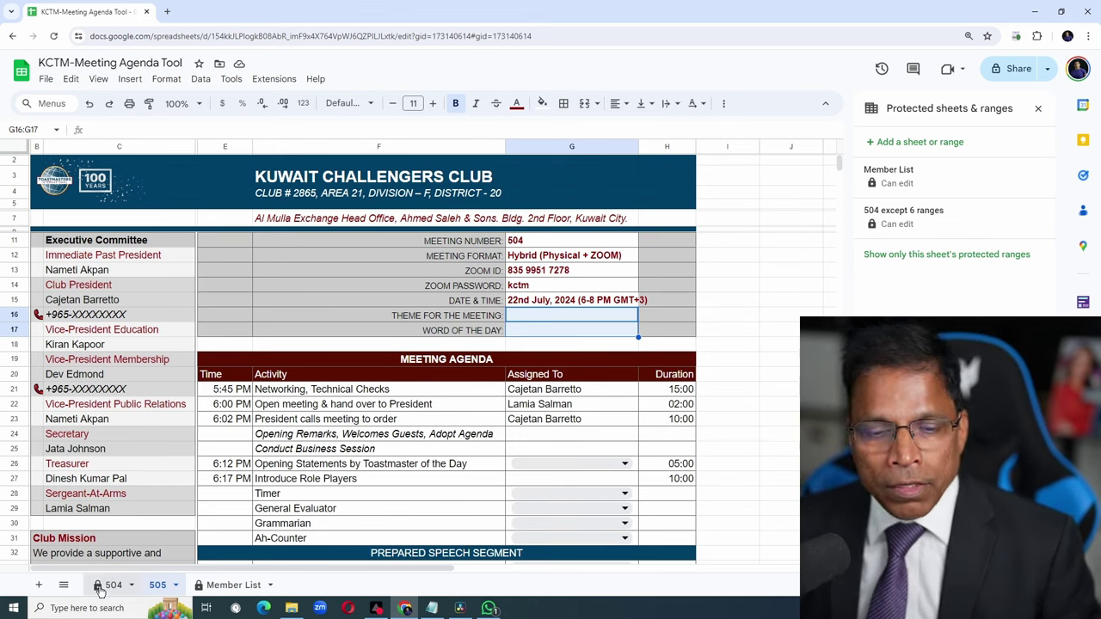
Step: Hide the 504 sheet tab, leaving 505 and Member List visible
right_click(99, 590)
click(103, 486)
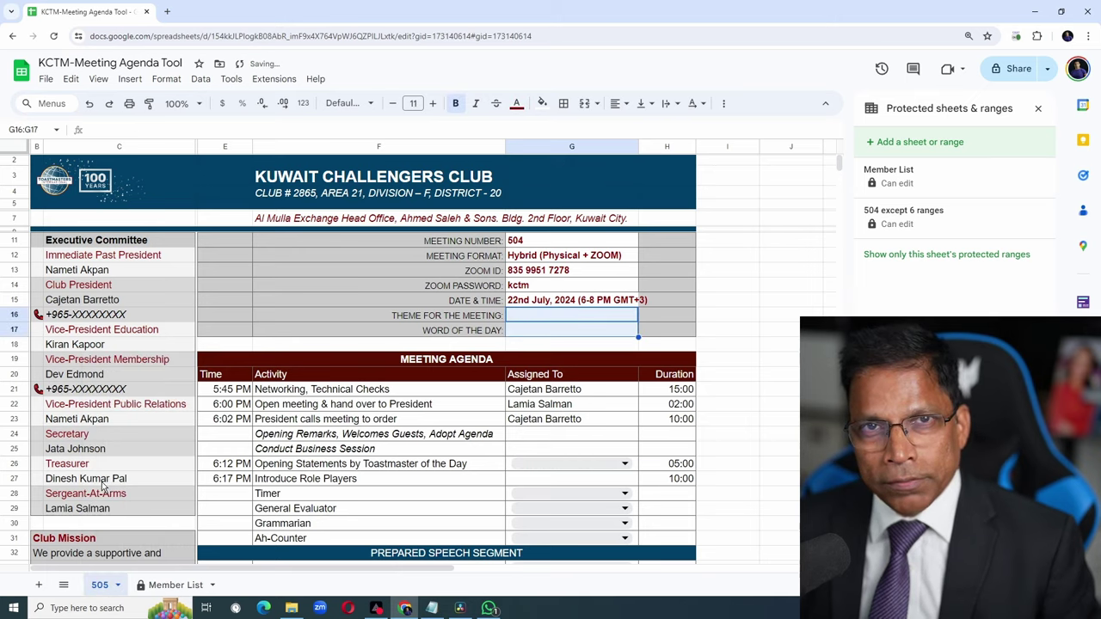